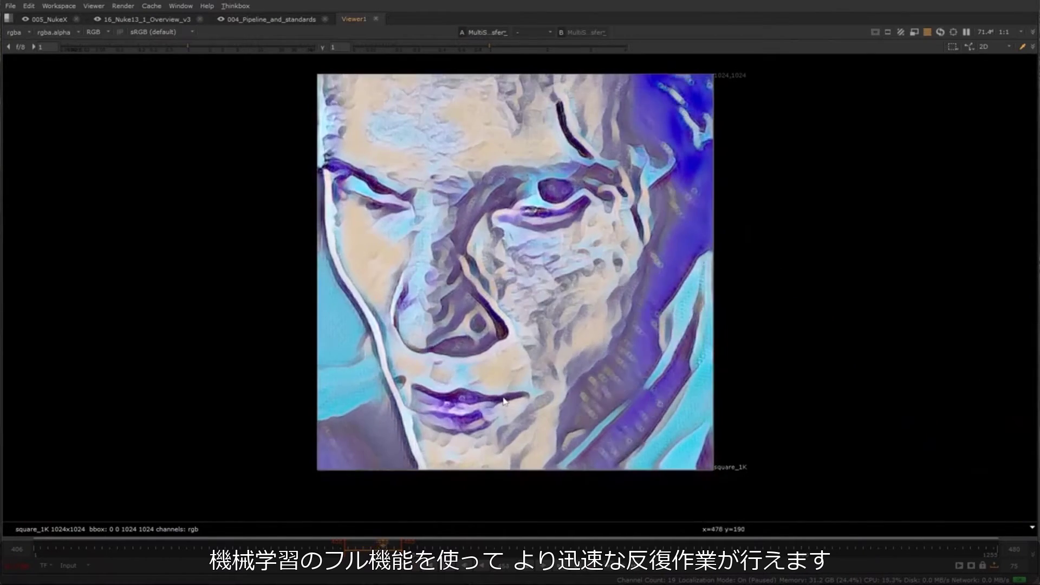
# Display the MultiStyleTransfer_mosaic_1 node's output in the full-size viewer and examine the stylised face up close
pyautogui.press('space')
pyautogui.click(461, 454)
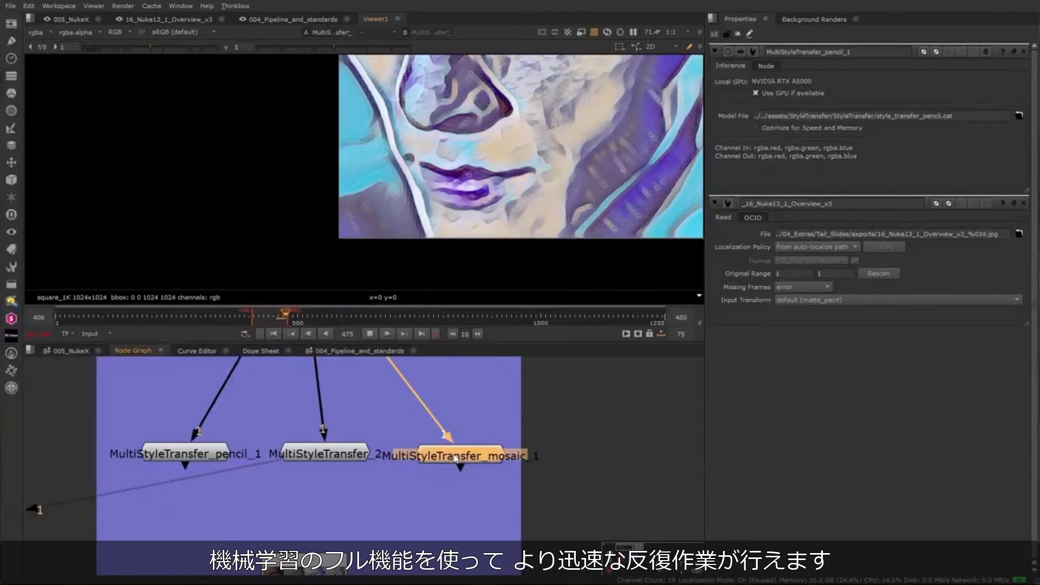
pyautogui.press('1')
pyautogui.scroll(2, 488, 254)
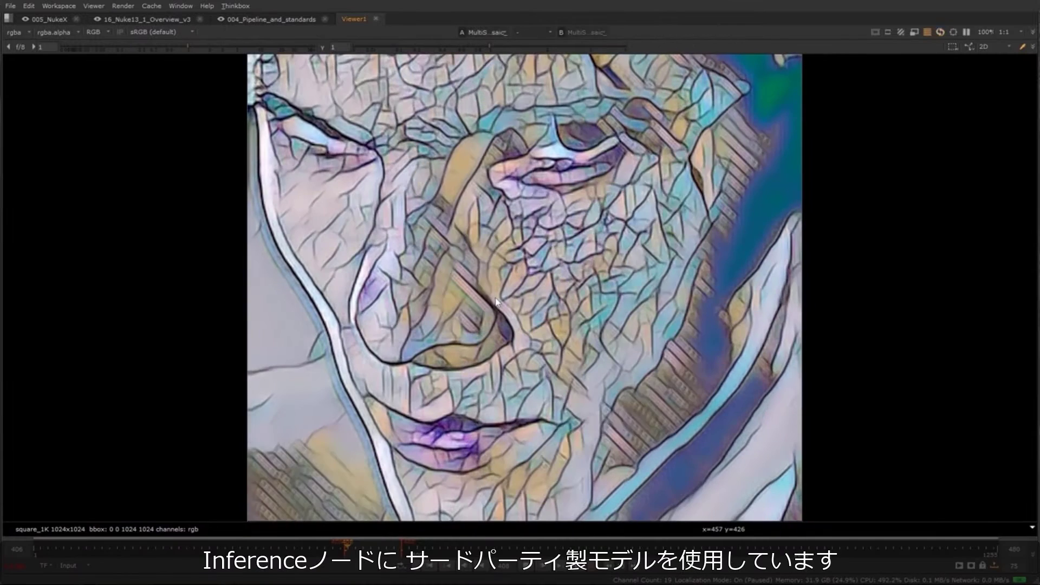
pyautogui.scroll(3, 513, 280)
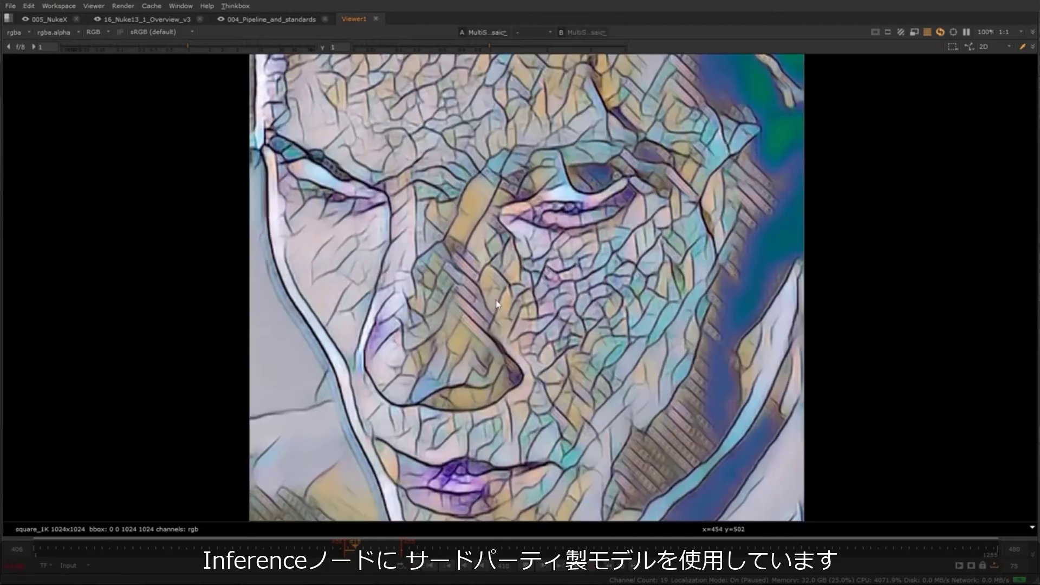
pyautogui.scroll(-1, 517, 417)
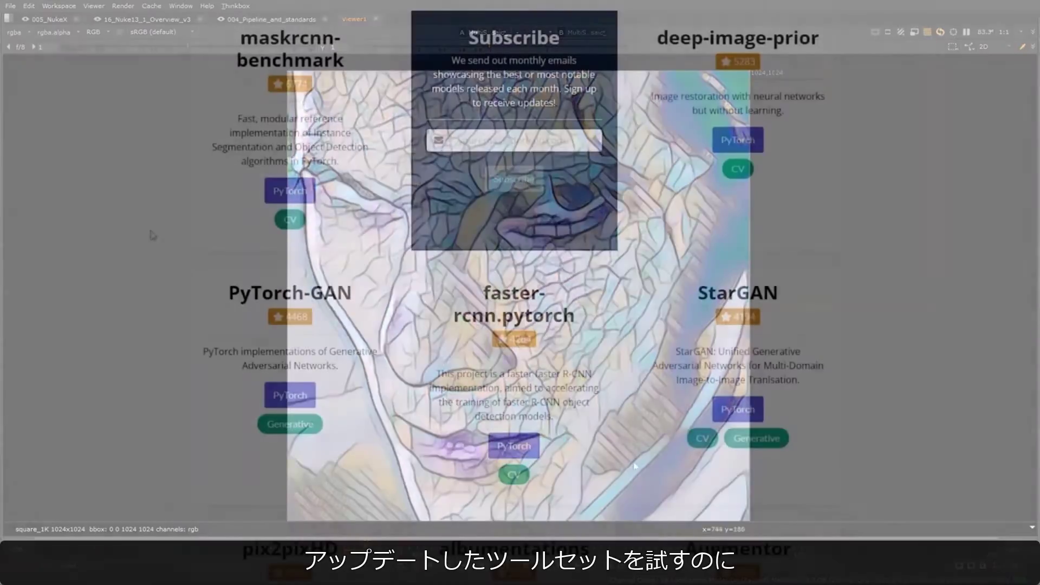
pyautogui.scroll(-3, 147, 233)
pyautogui.scroll(4, 147, 233)
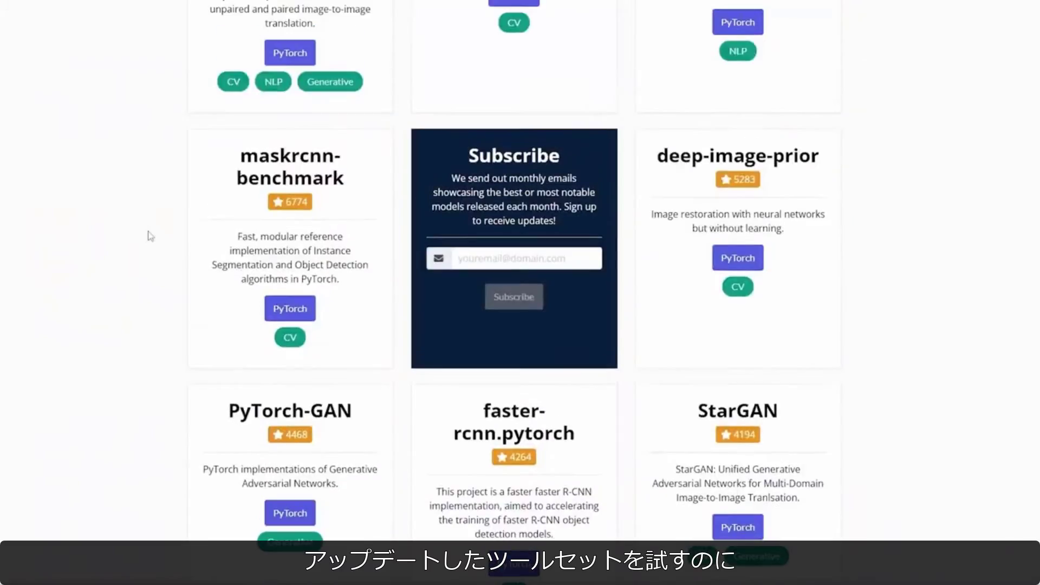
# Browse the PyTorch model listings in the web catalogue, examining which segmentation, deblurring and generative models are offered
pyautogui.scroll(-3, 150, 236)
pyautogui.scroll(-15, 151, 236)
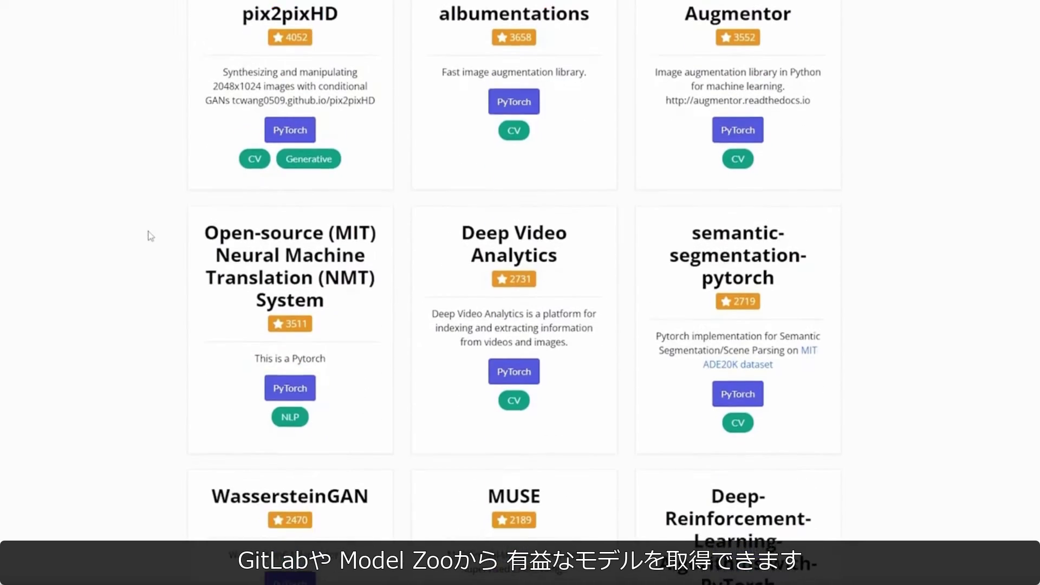
pyautogui.scroll(-12, 151, 236)
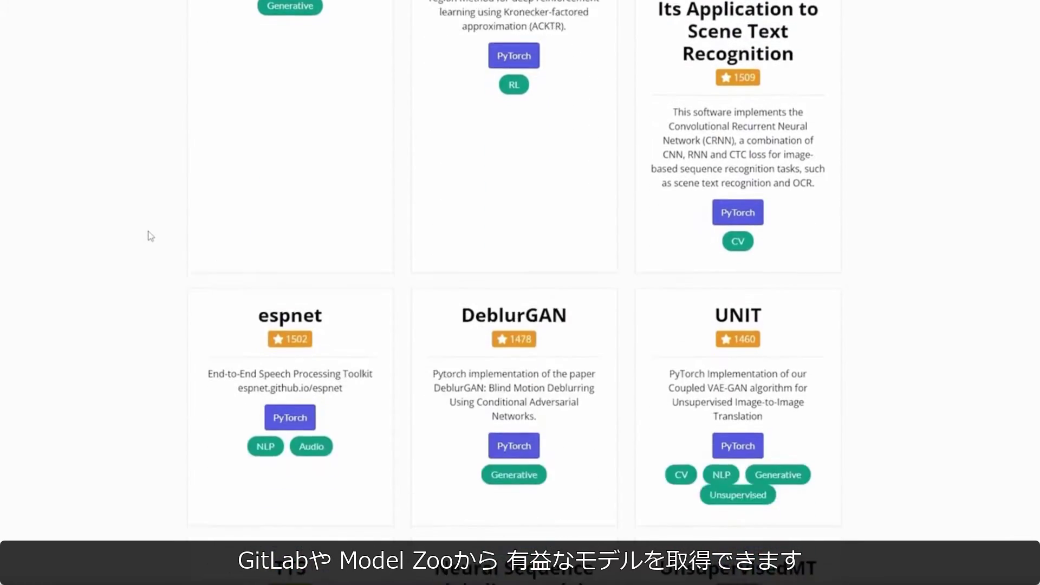
pyautogui.scroll(-5, 152, 236)
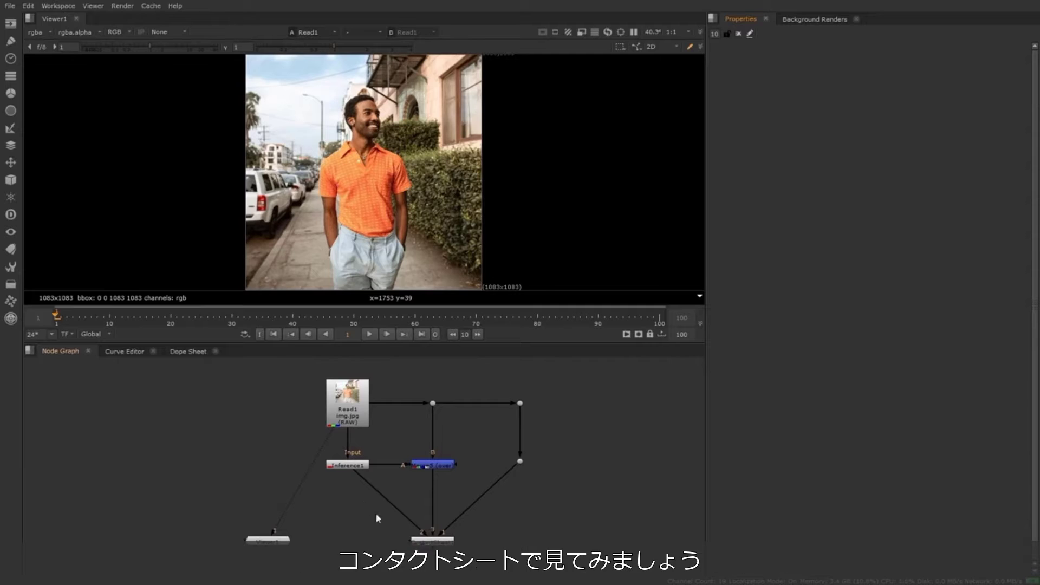
# Show the contact sheet node in the viewer and frame its three side-by-side images to fill the view
pyautogui.click(420, 540)
pyautogui.press('1')
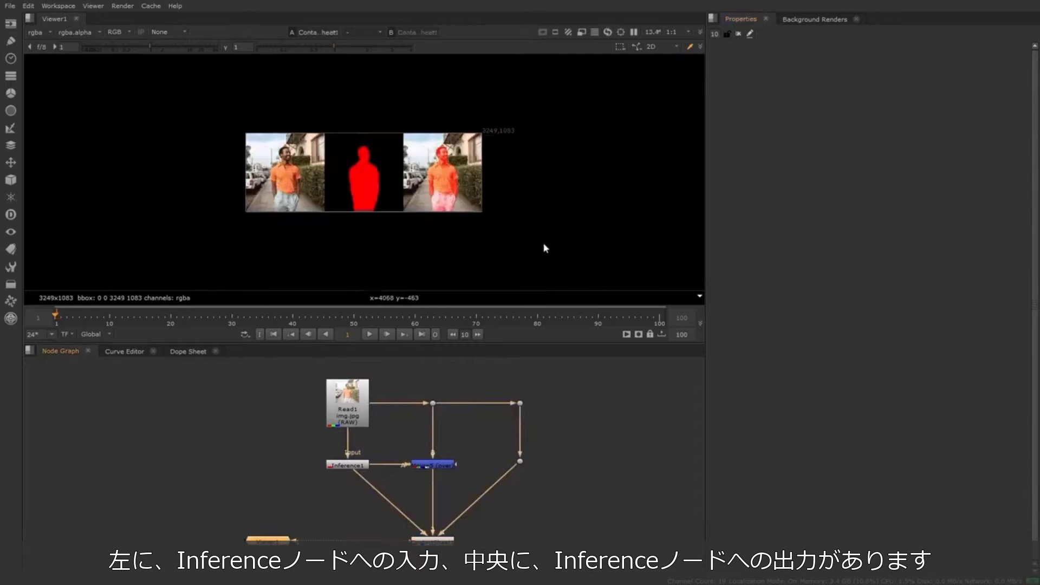
pyautogui.press('f')
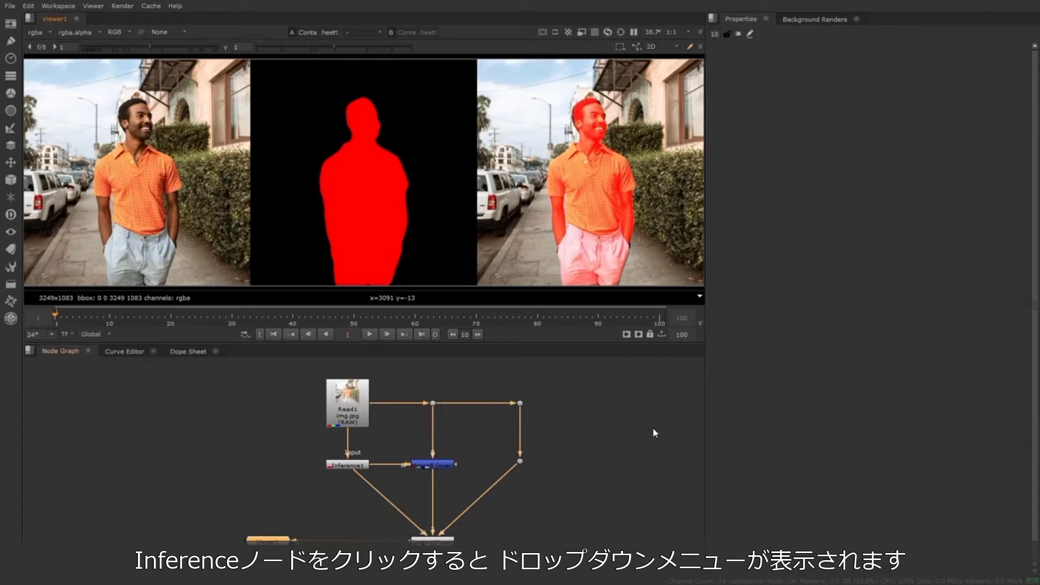
# Open the Inference1 node's properties and switch its Object through Car, Road and Wall, then back to Person
pyautogui.doubleClick(343, 467)
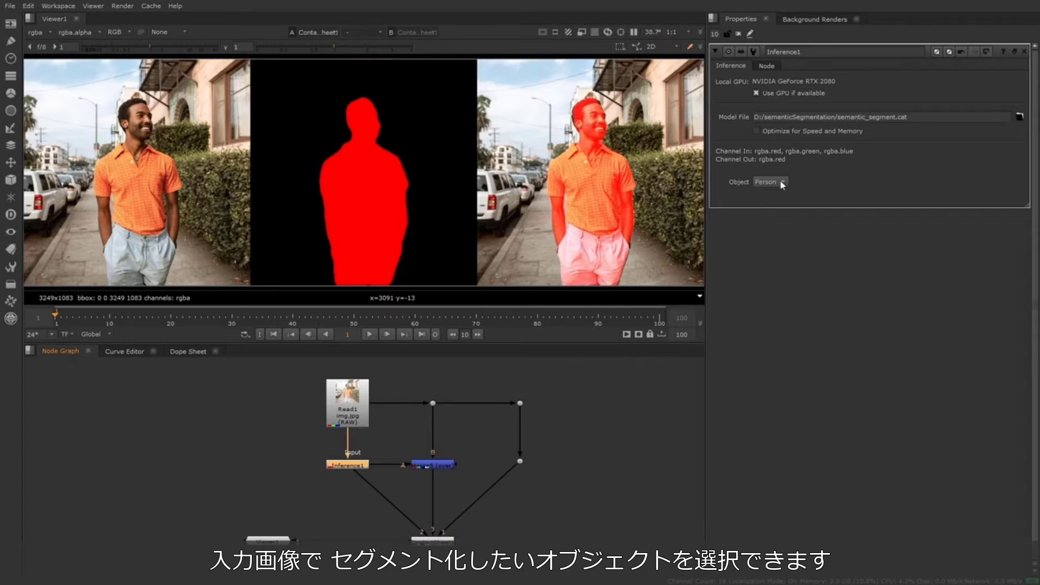
pyautogui.click(774, 182)
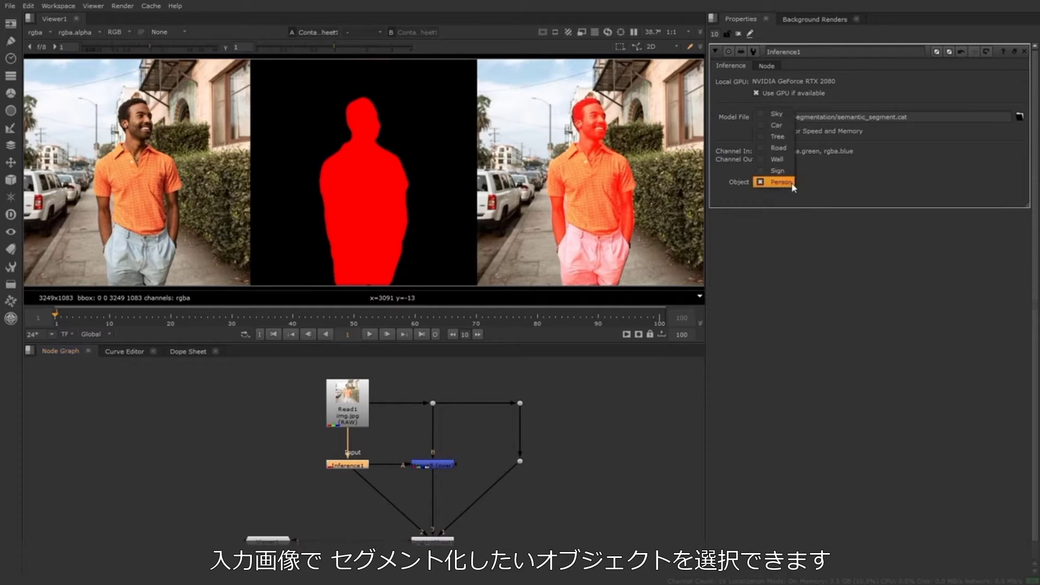
pyautogui.click(791, 127)
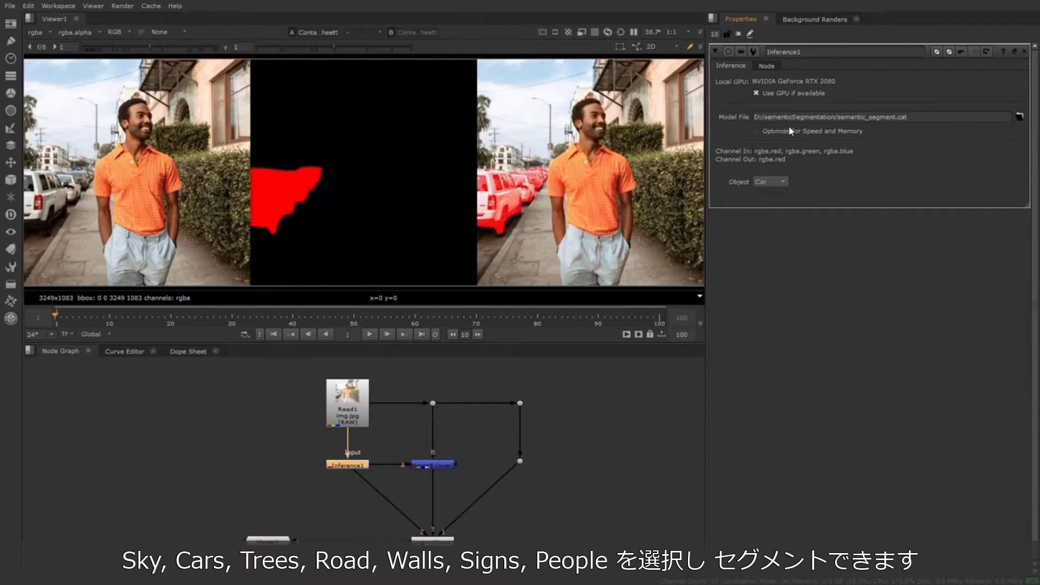
pyautogui.click(786, 183)
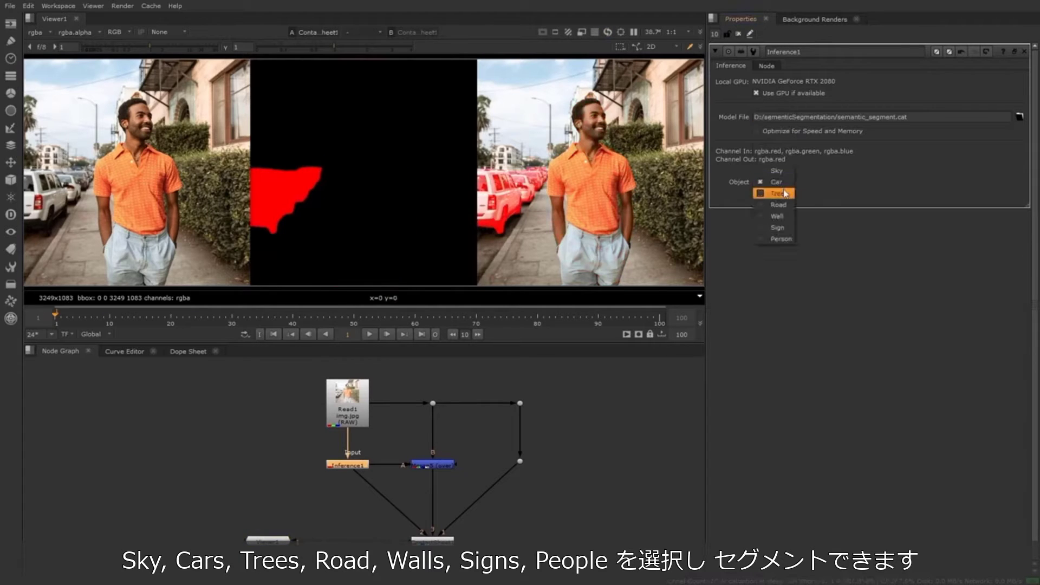
pyautogui.click(785, 205)
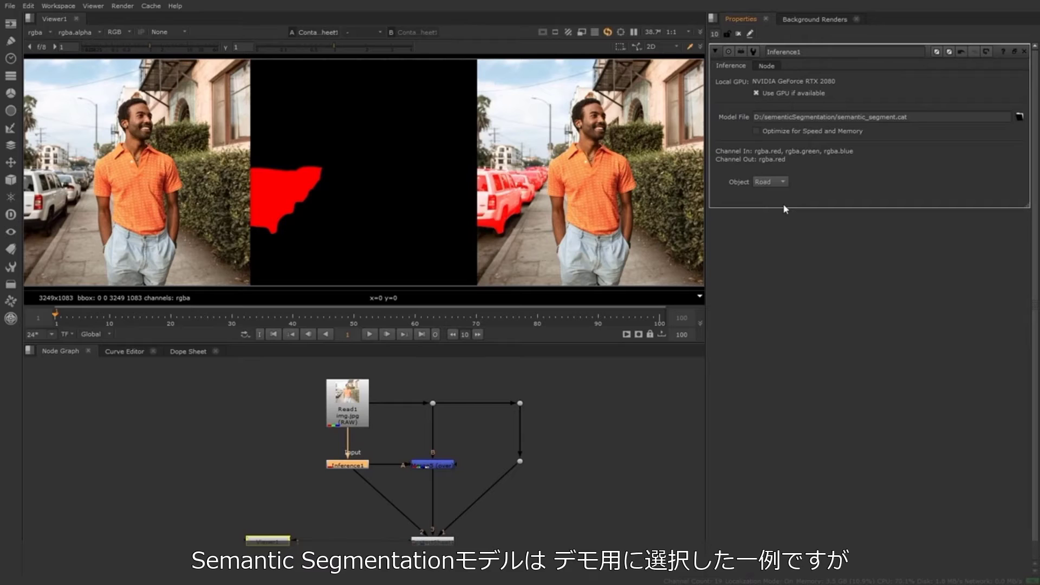
pyautogui.click(783, 182)
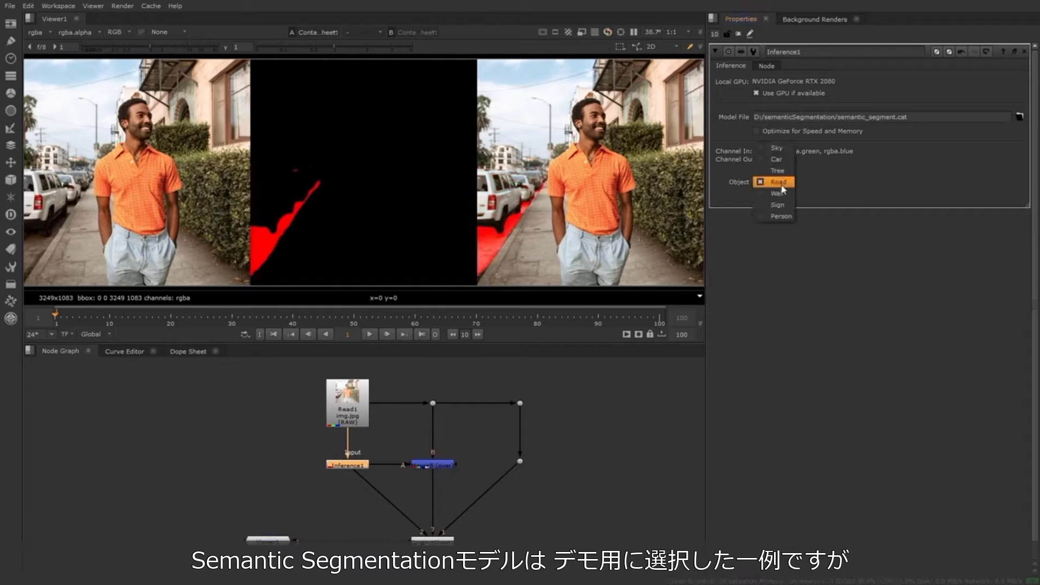
pyautogui.click(782, 193)
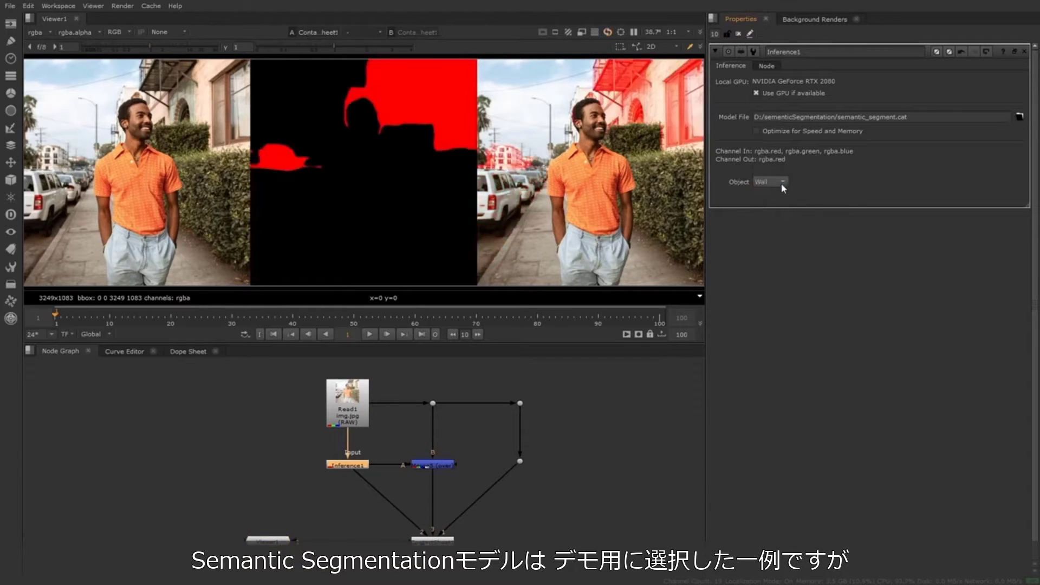
pyautogui.click(783, 182)
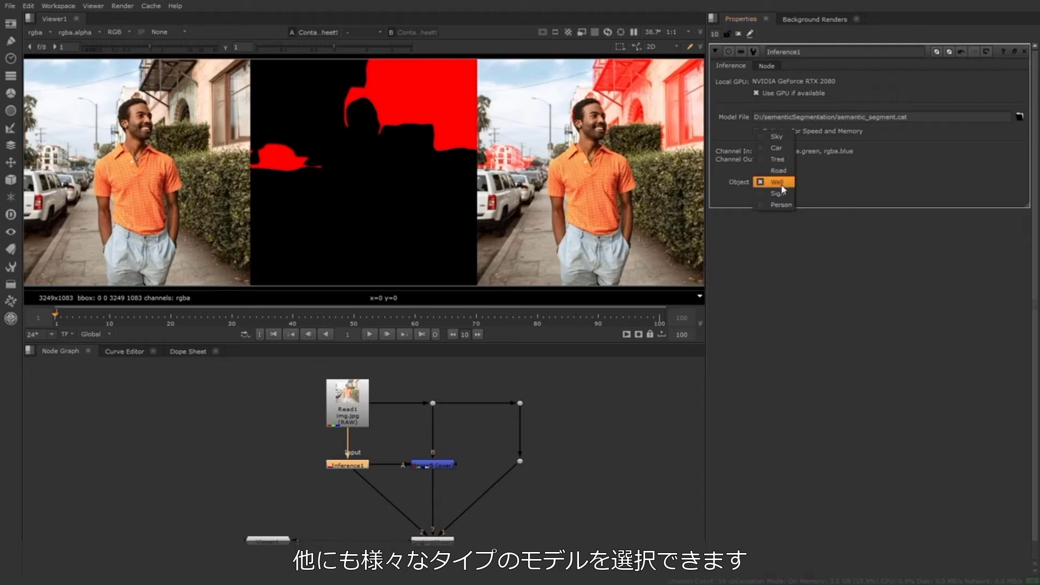
pyautogui.click(782, 203)
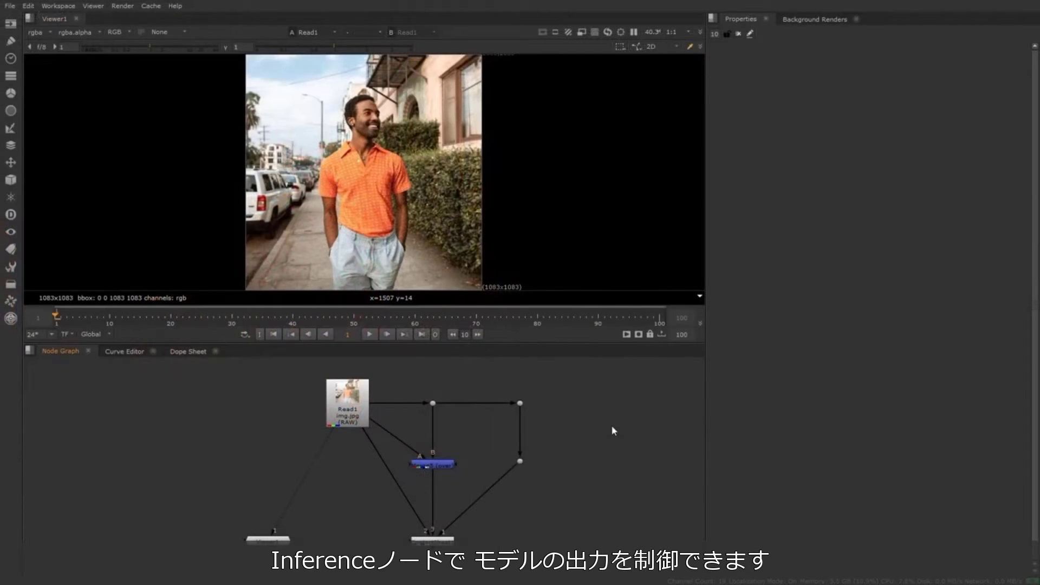
# Add a CatFileCreator node to the node graph
pyautogui.press('Tab')
pyautogui.write('cat')
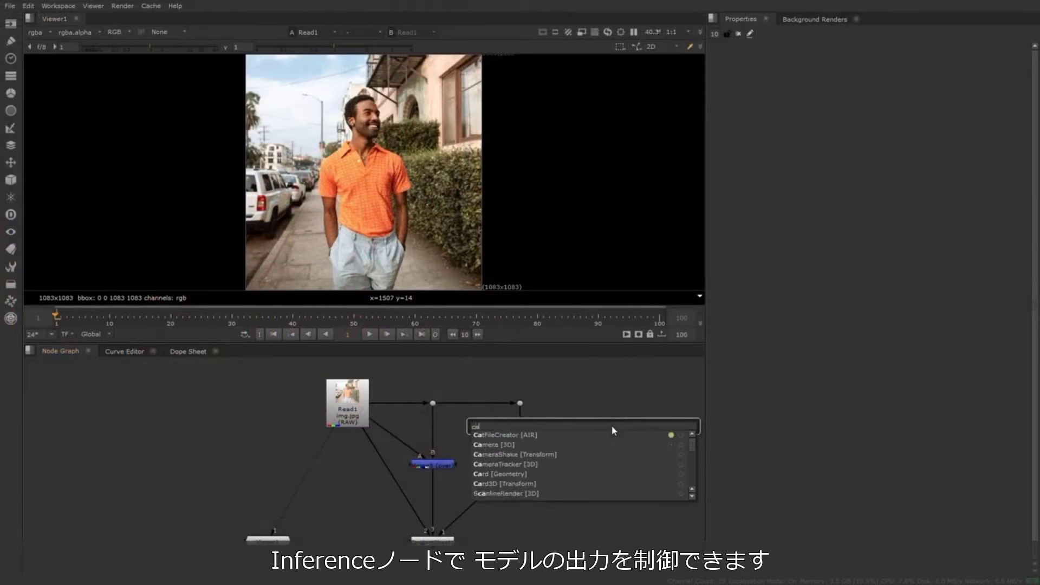
pyautogui.write('FileCre')
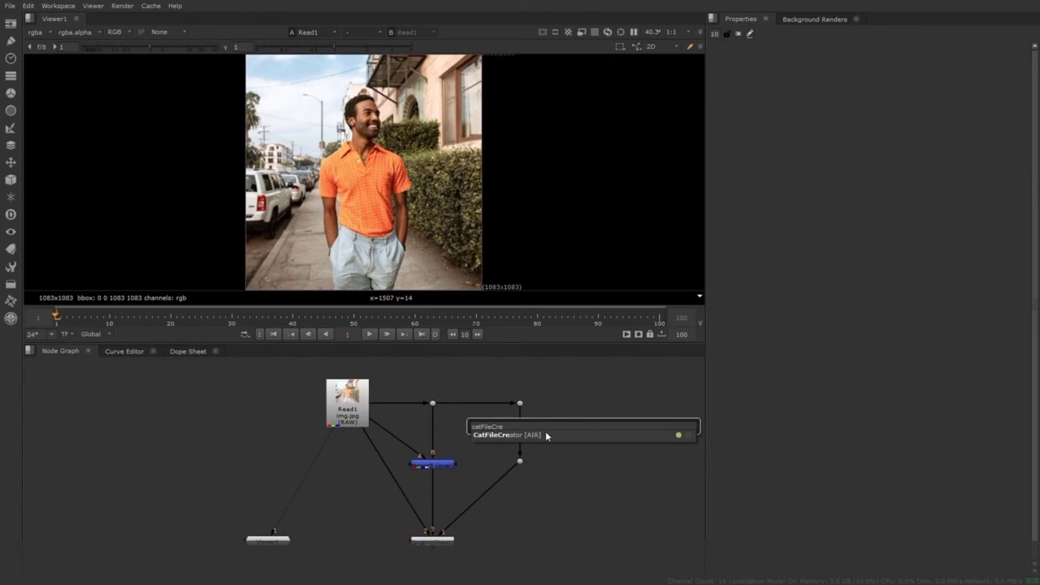
pyautogui.click(546, 434)
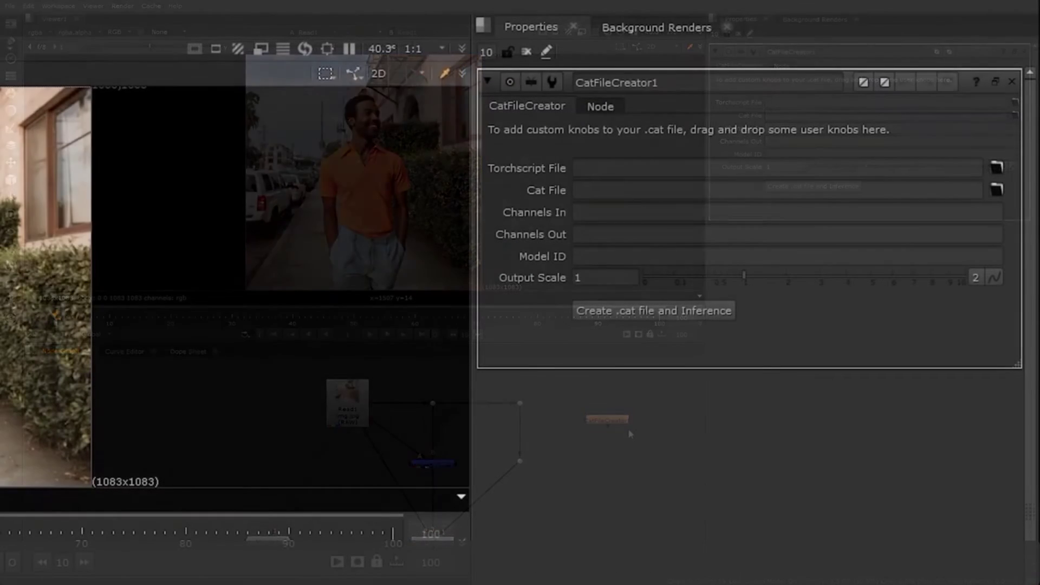
# Load semantic_segment.pt from D:/sementicSegmentation/newCat as the CatFileCreator node's Torchscript file
pyautogui.click(997, 166)
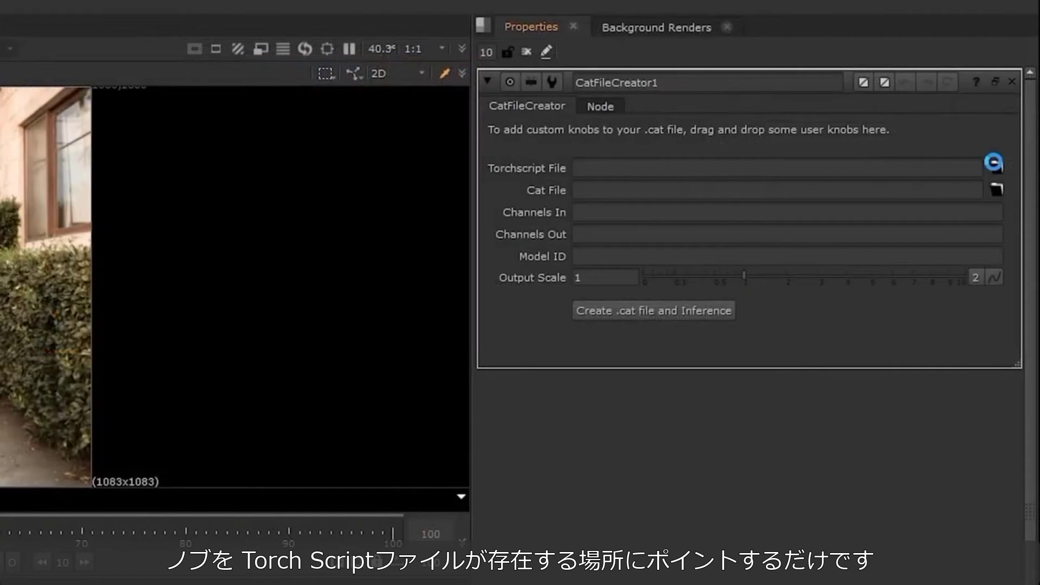
pyautogui.doubleClick(58, 391)
pyautogui.click(58, 392)
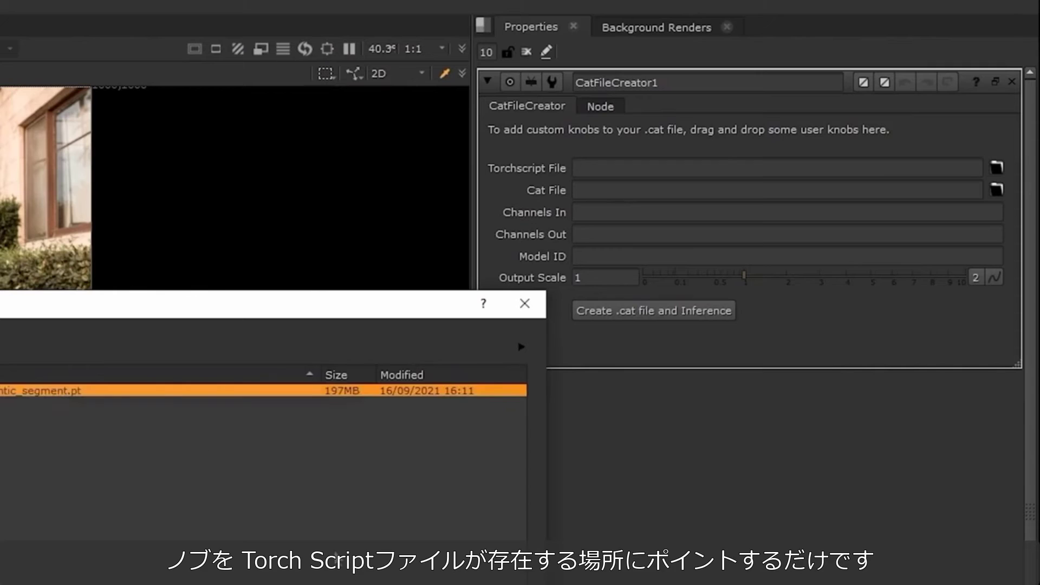
pyautogui.click(496, 583)
# Reuse the Torchscript path for the Cat File, changing its extension to give D:/sementicSegmentation/newCat/semantic_segment.cat
pyautogui.moveTo(875, 169); pyautogui.dragTo(559, 176)
pyautogui.hotkey('ctrl', 'c')
pyautogui.click(587, 188)
pyautogui.hotkey('ctrl', 'v')
pyautogui.press('BackSpace')
pyautogui.press('BackSpace')
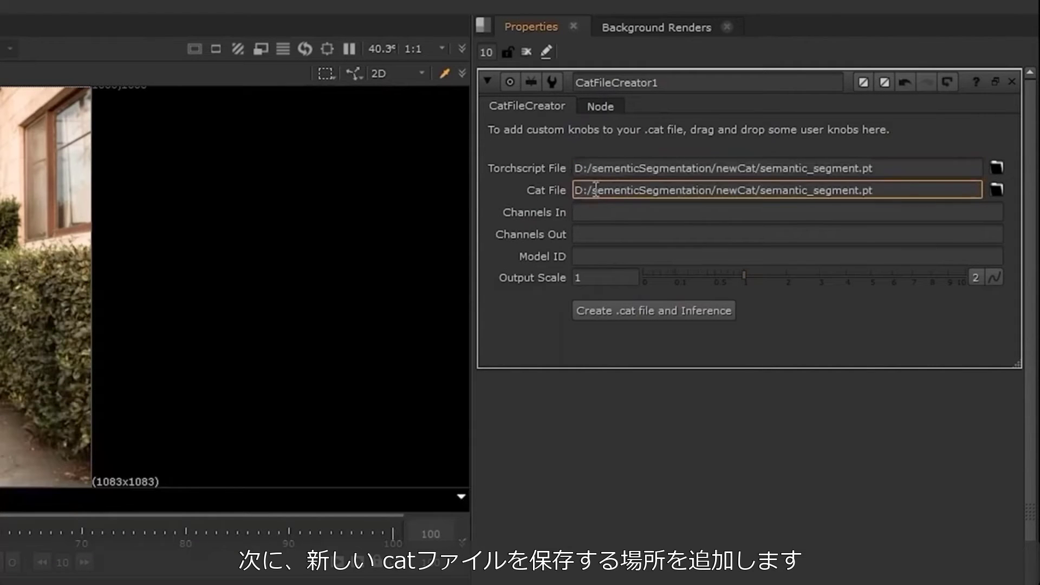
pyautogui.write('cat')
# Set the node's input channels to rgba.red,rgba.green,rgba.blue and its output channel to rgba.red
pyautogui.click(609, 212)
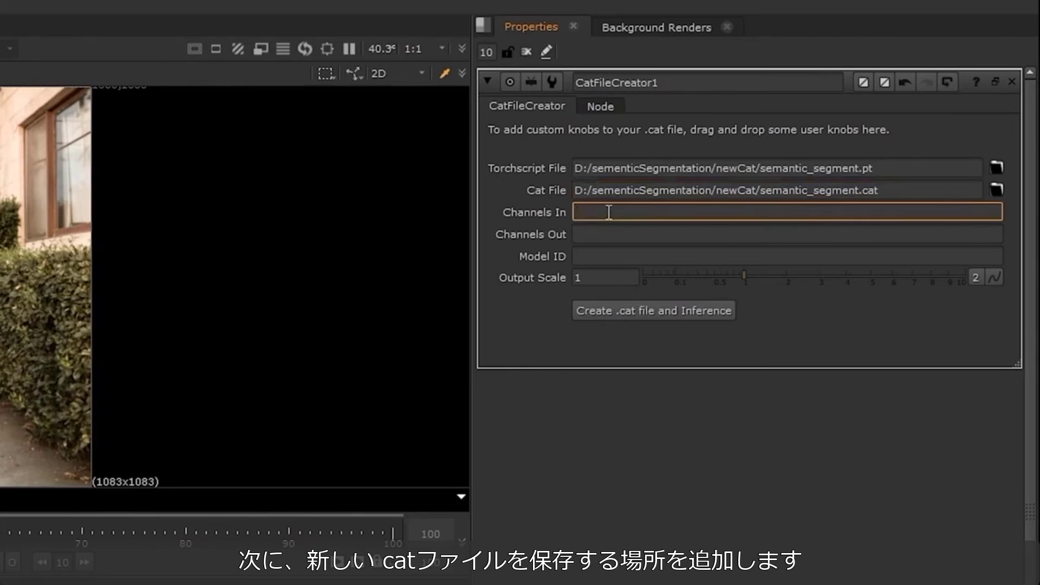
pyautogui.write('rgba.red,rgba.green,rgba.blue')
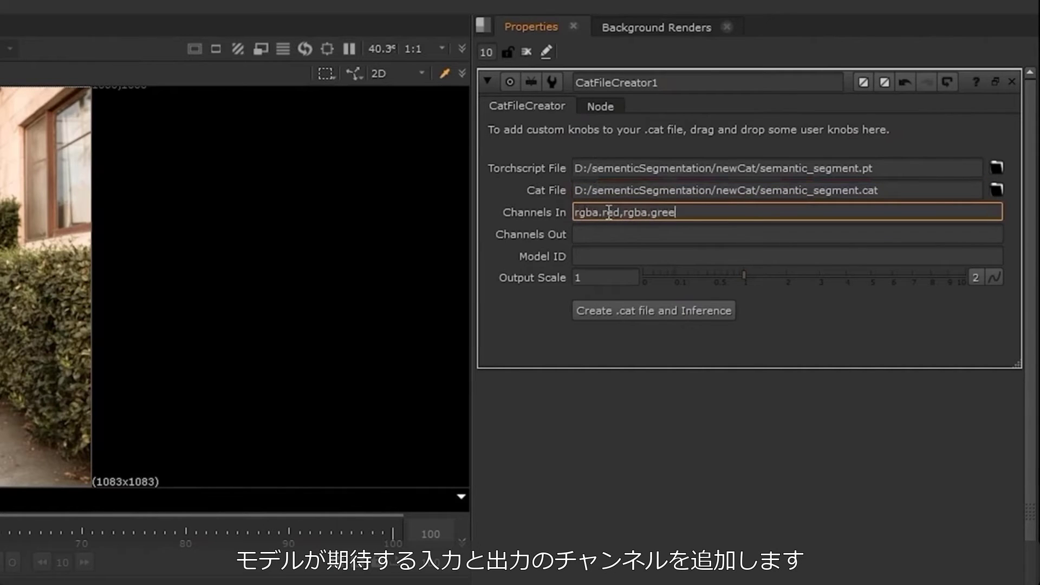
pyautogui.click(595, 234)
pyautogui.write('rgba.red')
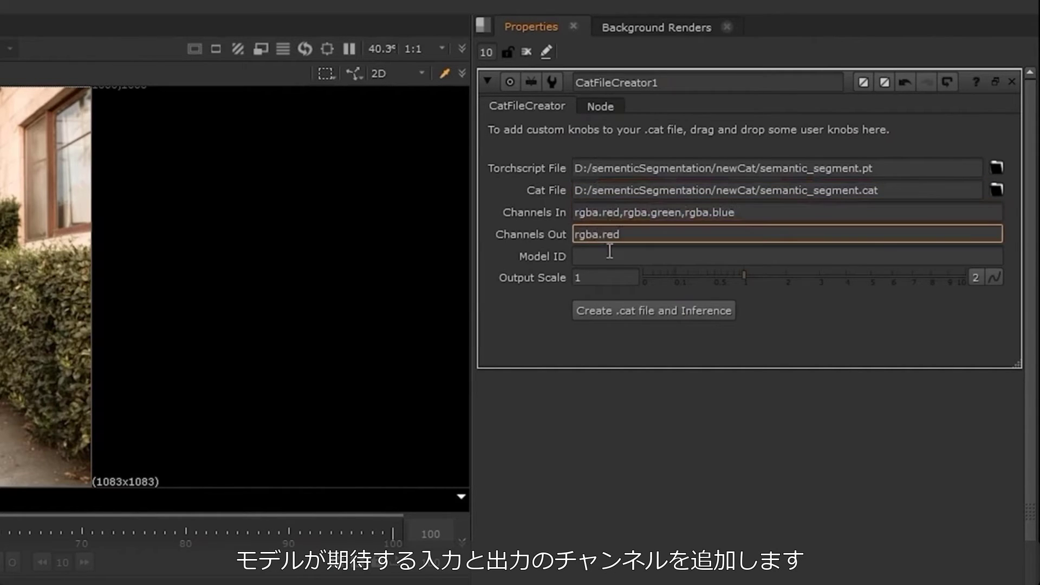
# Set the Model ID to semanticSegmentation
pyautogui.click(609, 254)
pyautogui.write('semantic')
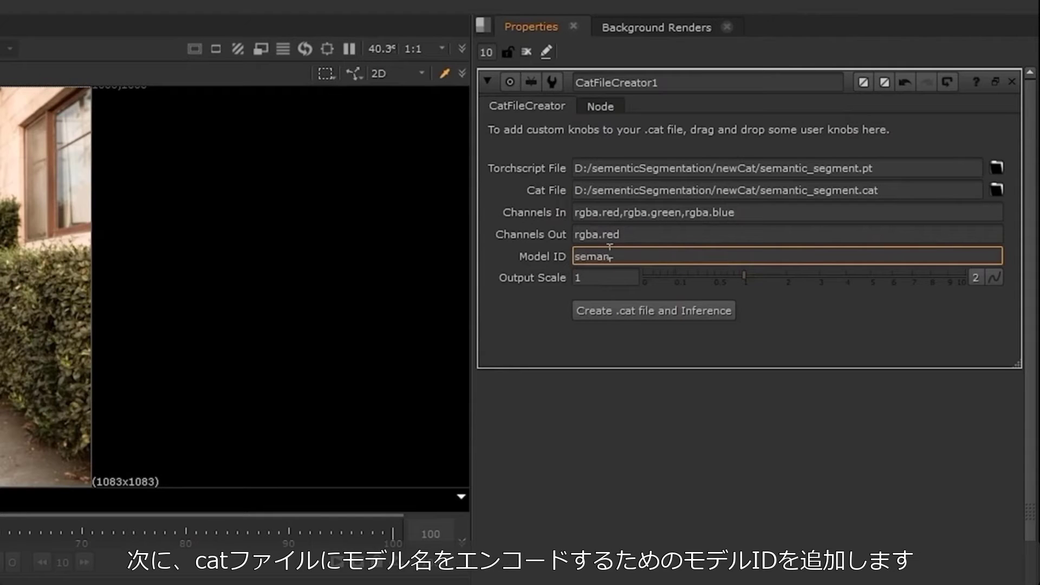
pyautogui.write('Segmentation')
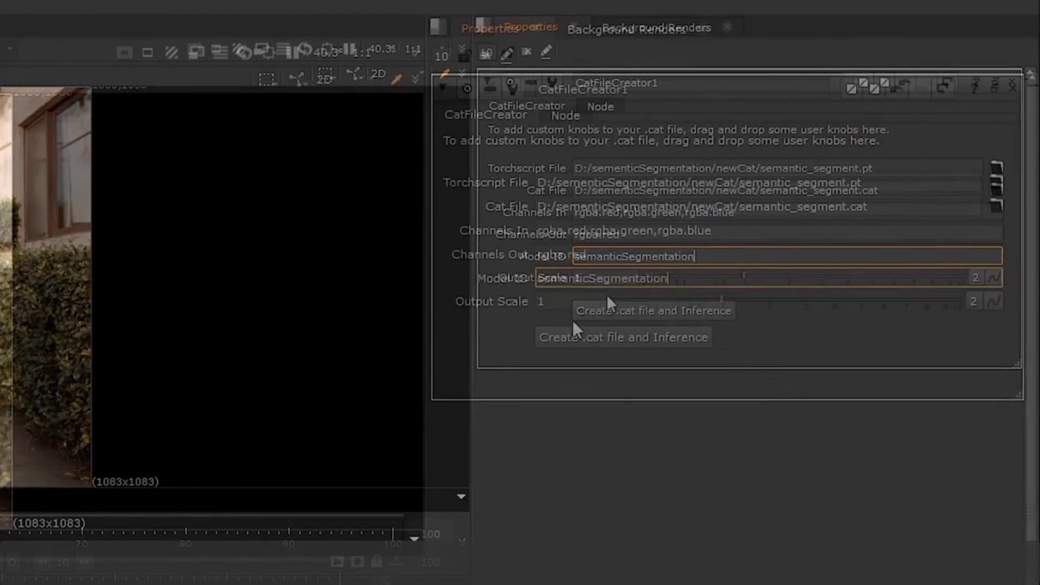
pyautogui.click(611, 279)
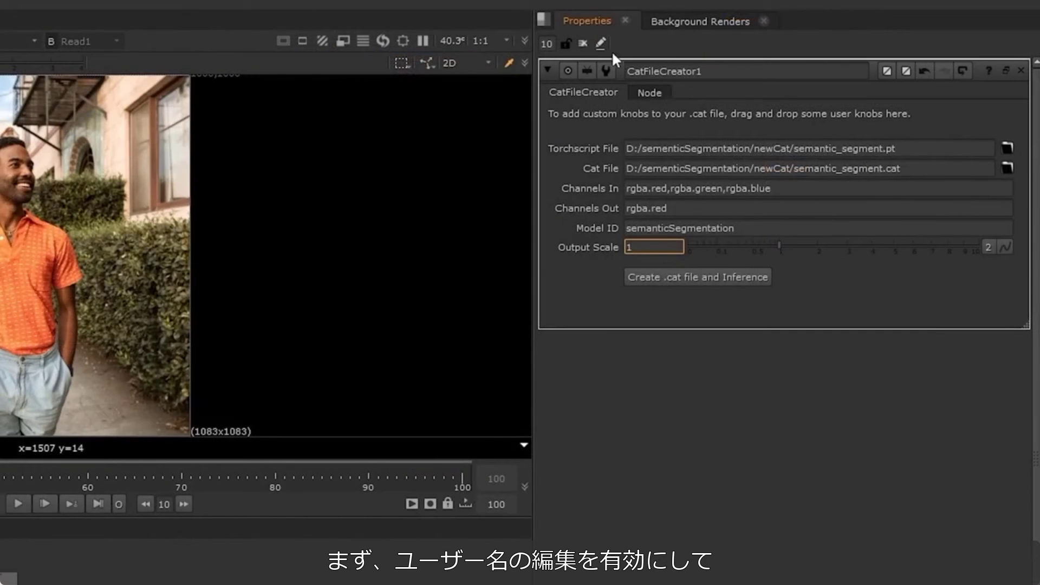
# Enable knob editing and add a pulldown choice user knob to the CatFileCreator1 node
pyautogui.click(598, 43)
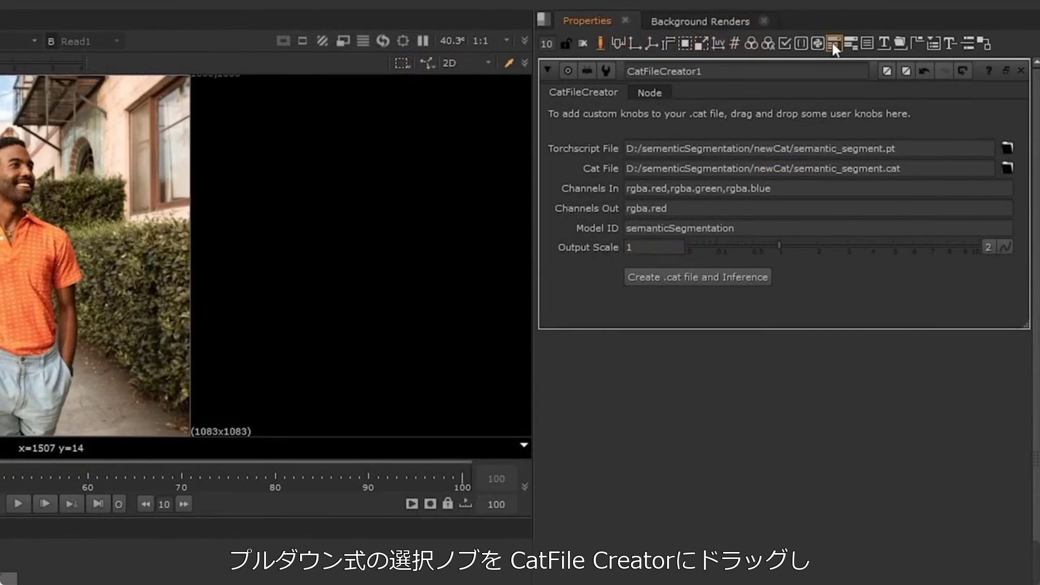
pyautogui.moveTo(831, 41); pyautogui.dragTo(740, 114)
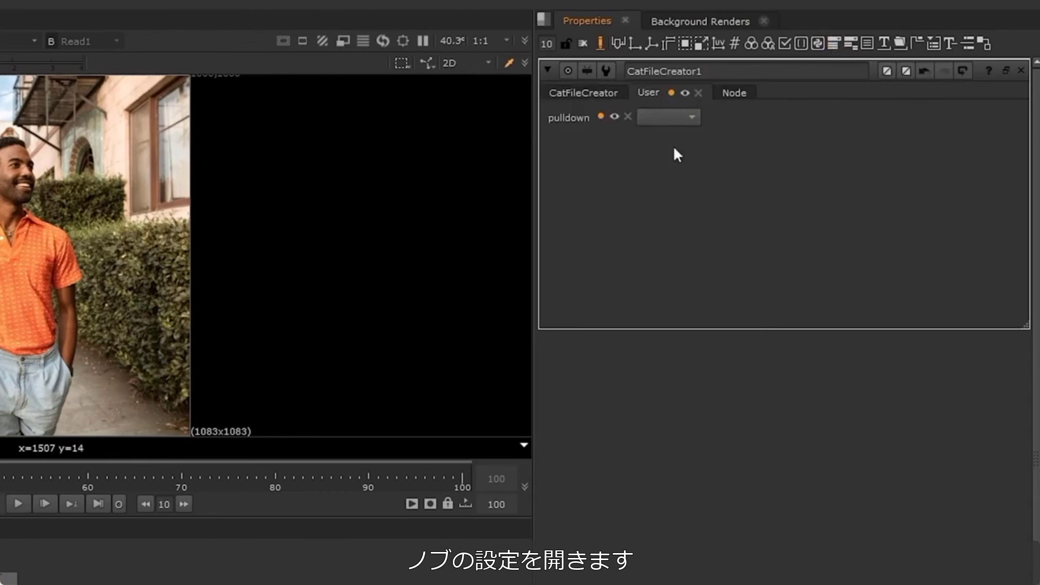
# Set the pulldown knob's name to chosen_class and its label to Object
pyautogui.click(596, 117)
pyautogui.click(600, 164)
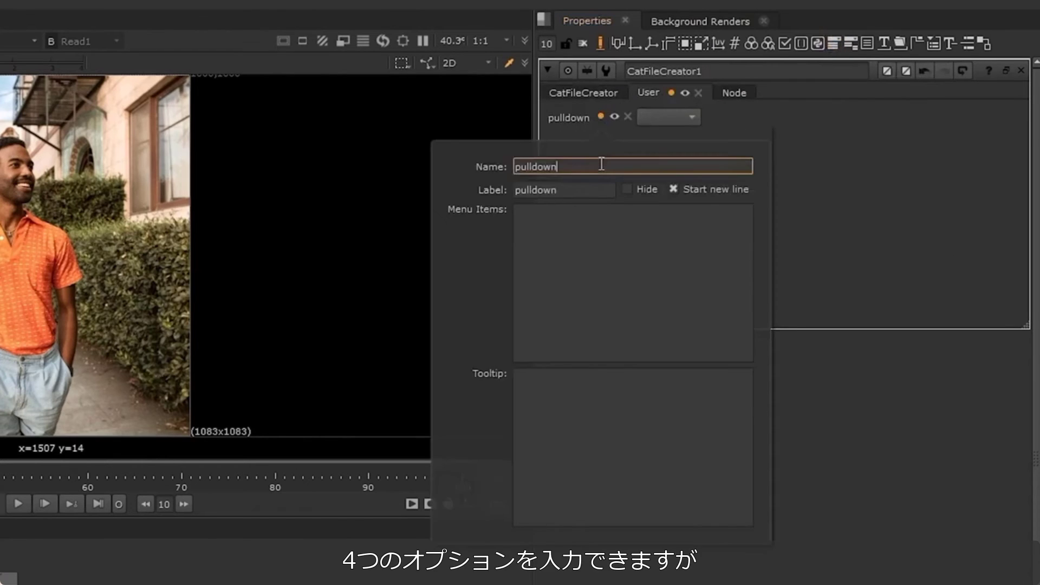
pyautogui.press('BackSpace')
pyautogui.press('BackSpace')
pyautogui.press('BackSpace')
pyautogui.press('BackSpace')
pyautogui.press('BackSpace')
pyautogui.press('BackSpace')
pyautogui.press('BackSpace')
pyautogui.press('BackSpace')
pyautogui.write('cho')
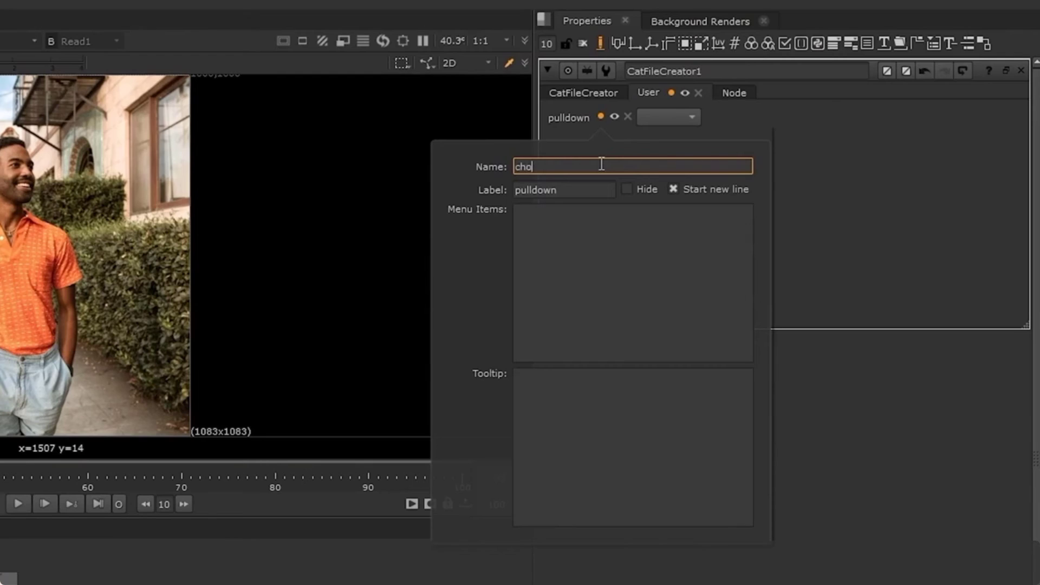
pyautogui.write('sen_class')
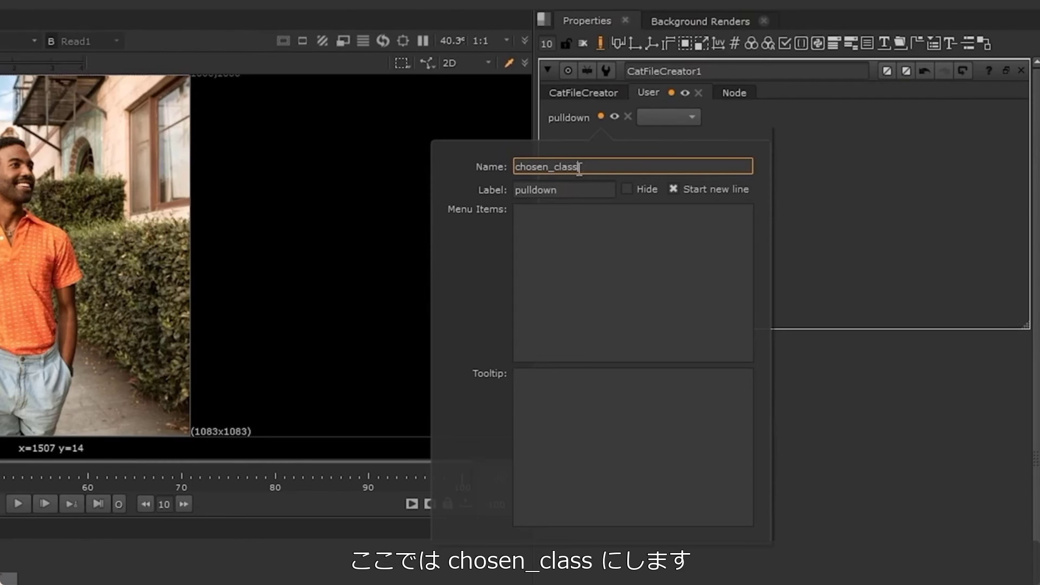
pyautogui.click(571, 194)
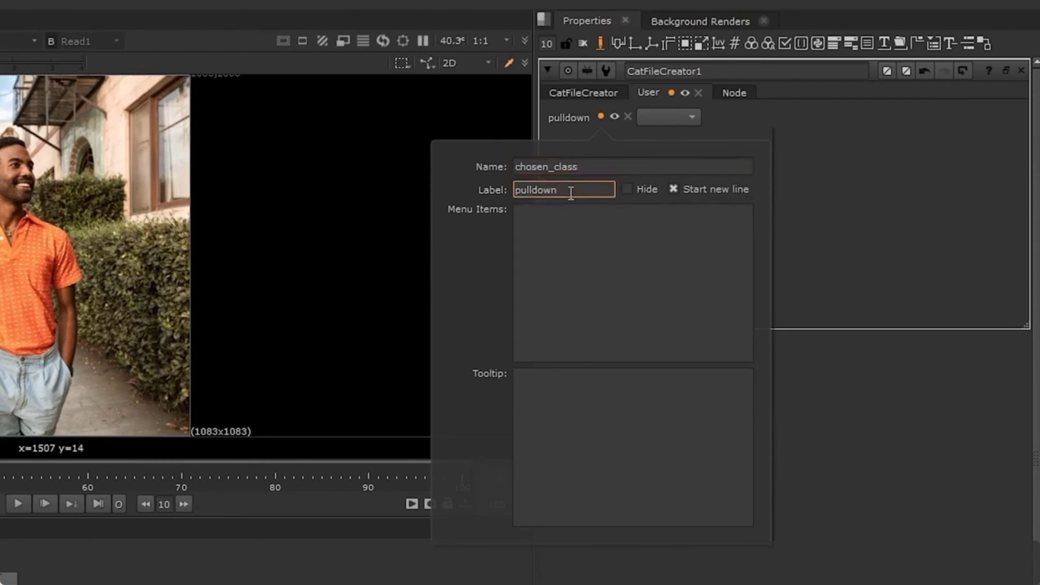
pyautogui.hotkey('ctrl', 'a')
pyautogui.press('BackSpace')
pyautogui.write('Object')
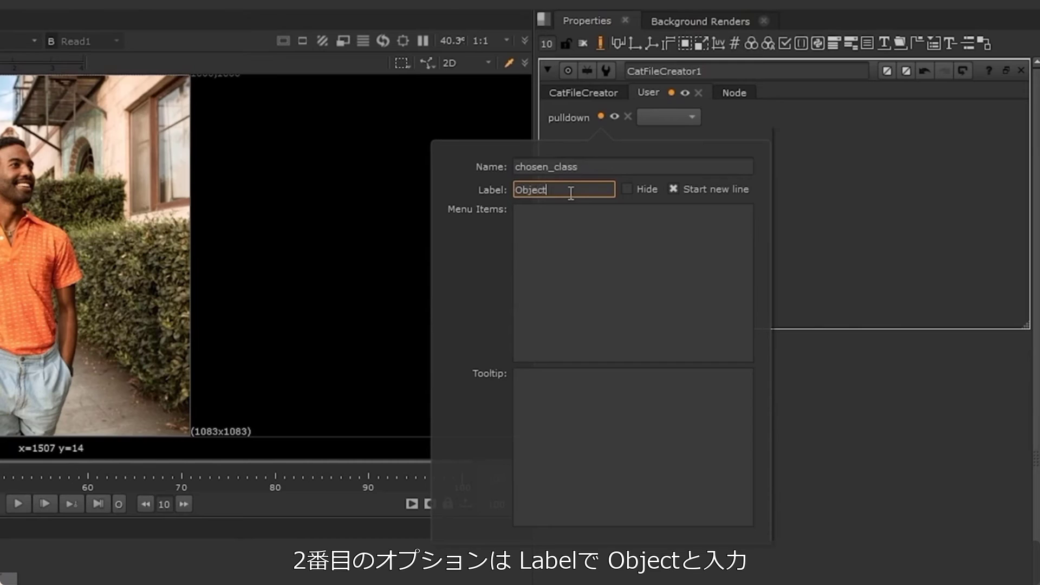
# Enter Sky, Car, Tree, Road, Wall, Sign and Person as the pulldown knob's menu items, one per line
pyautogui.click(573, 222)
pyautogui.write('Sky')
pyautogui.press('Return')
pyautogui.write('Car')
pyautogui.press('Return')
pyautogui.write('Tree')
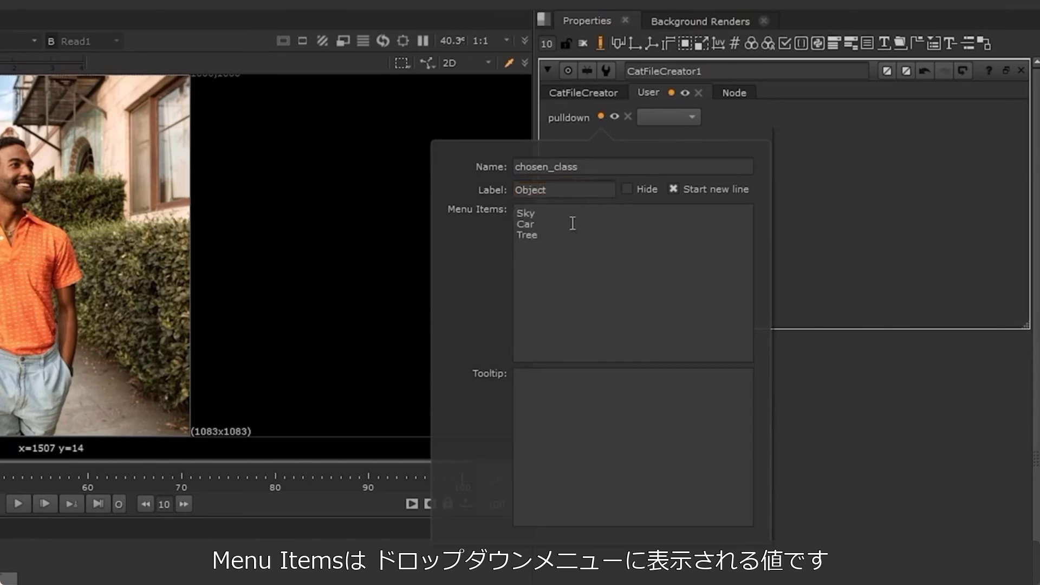
pyautogui.press('Return')
pyautogui.write('Road')
pyautogui.press('Return')
pyautogui.write('Wall')
pyautogui.press('Return')
pyautogui.write('Sign')
pyautogui.press('Return')
pyautogui.write('Person')
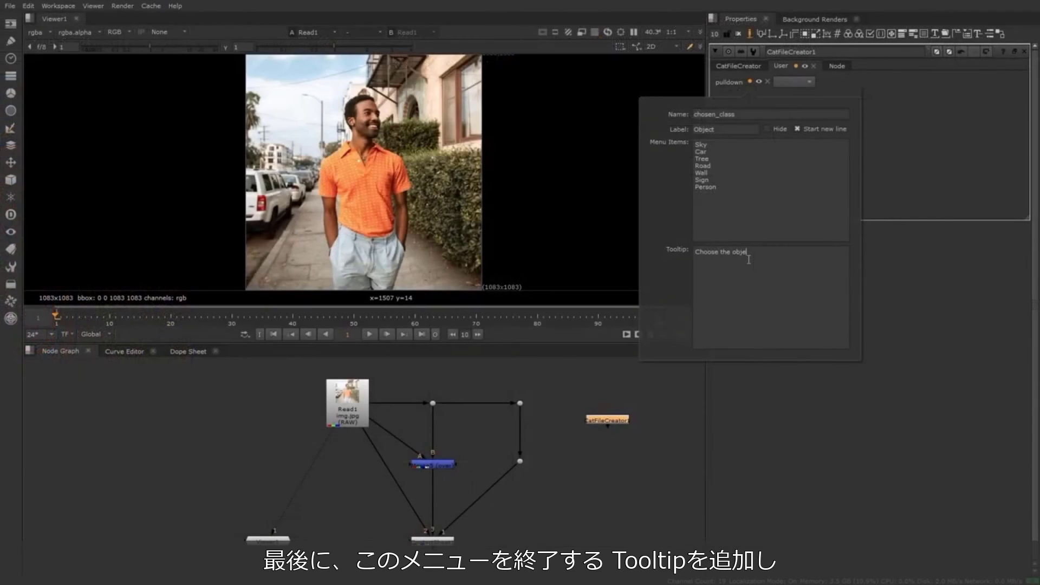
# Give the pulldown knob the tooltip "Choose the object to segment in the input image." and end knob editing
pyautogui.write('ct to segment in the input image.')
pyautogui.click(753, 51)
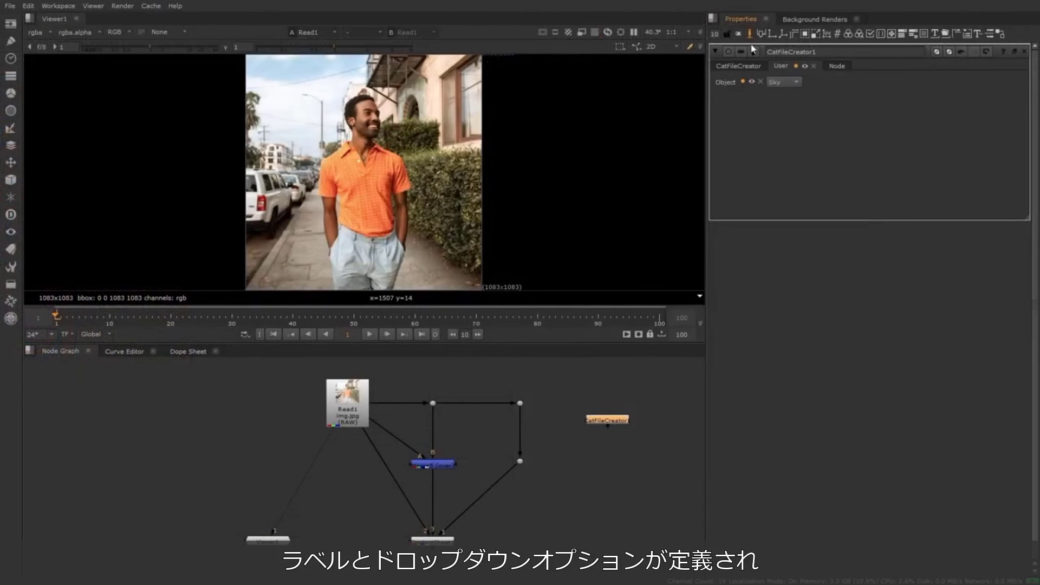
pyautogui.click(750, 33)
# Create the .cat file and Inference node from CatFileCreator1, checking the Object options on both nodes
pyautogui.click(759, 85)
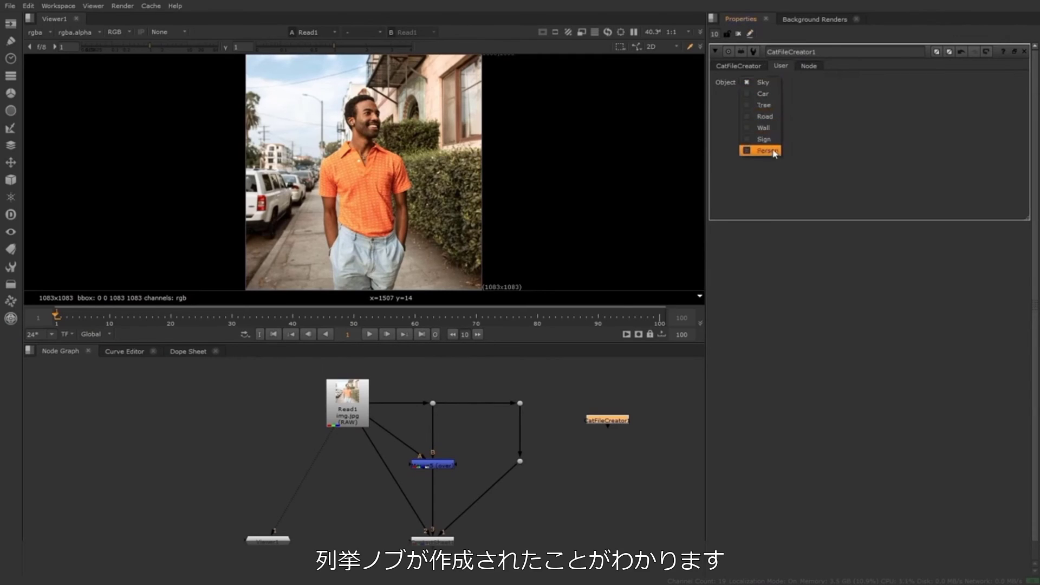
pyautogui.click(769, 72)
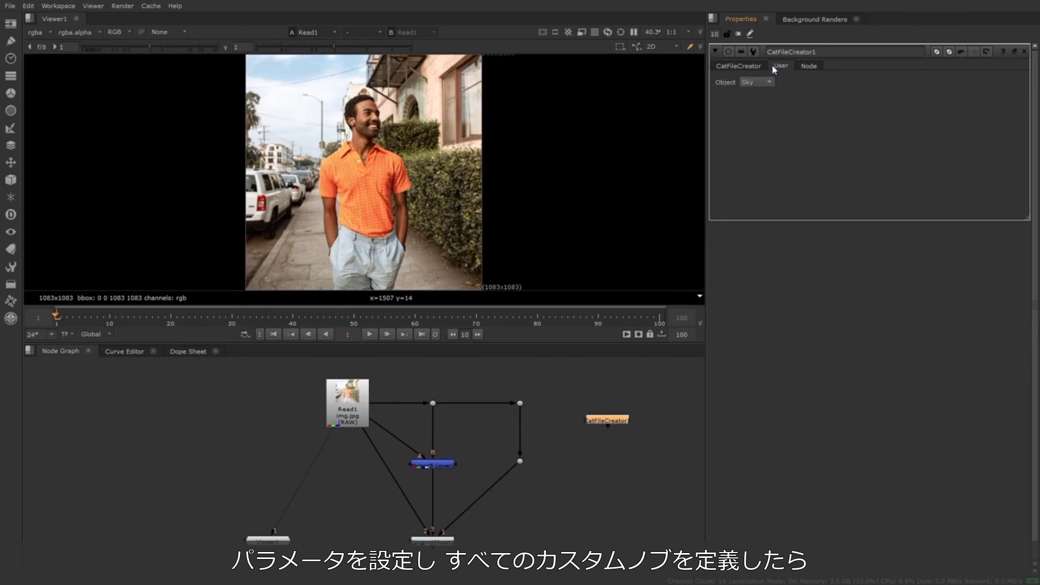
pyautogui.click(757, 66)
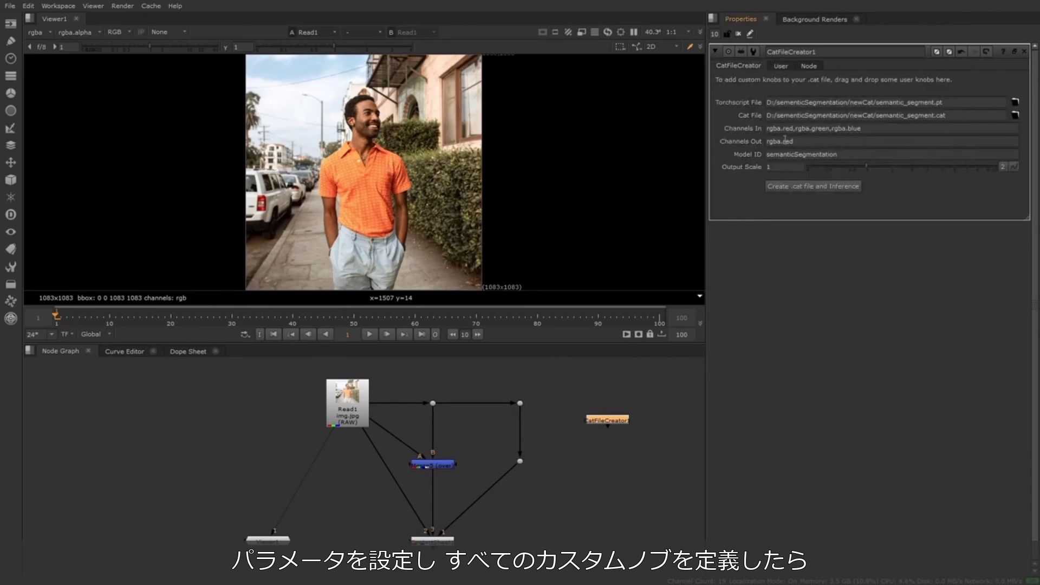
pyautogui.click(802, 186)
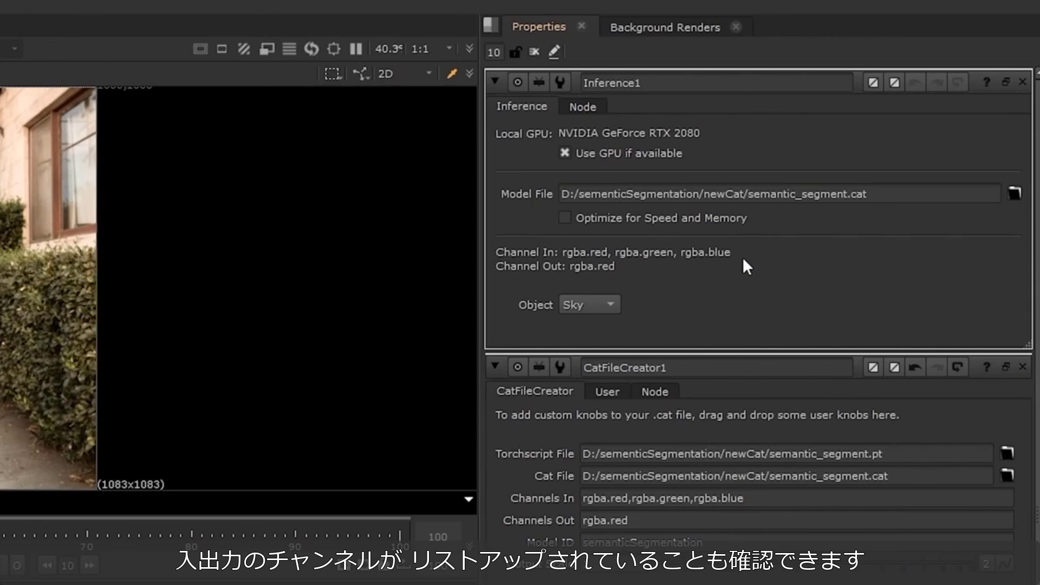
pyautogui.click(608, 307)
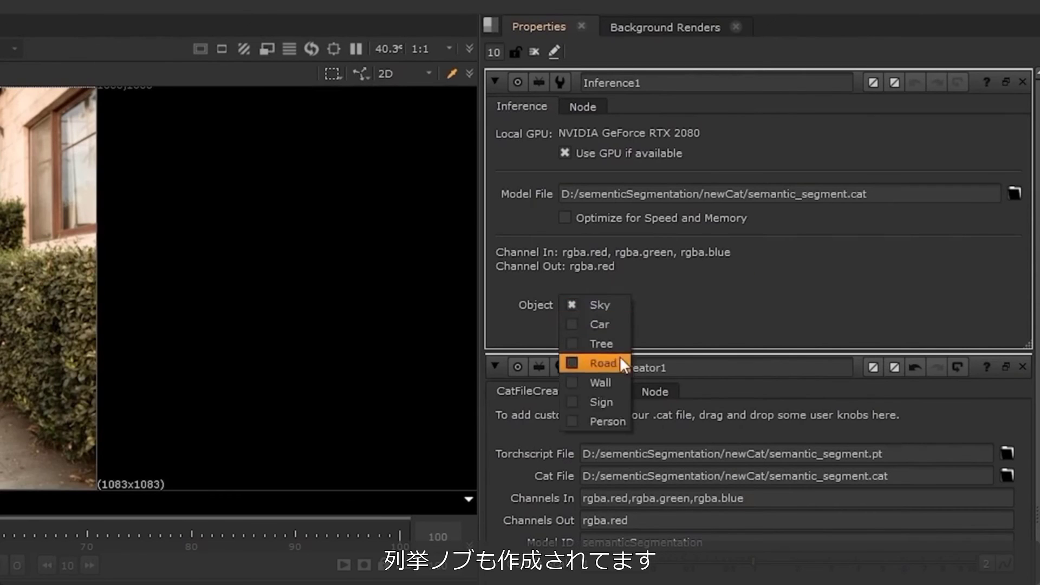
pyautogui.click(674, 306)
# Place the Inference node below Read1 and wire it between Read1 and the merge and contact sheet nodes
pyautogui.moveTo(615, 464); pyautogui.dragTo(351, 468)
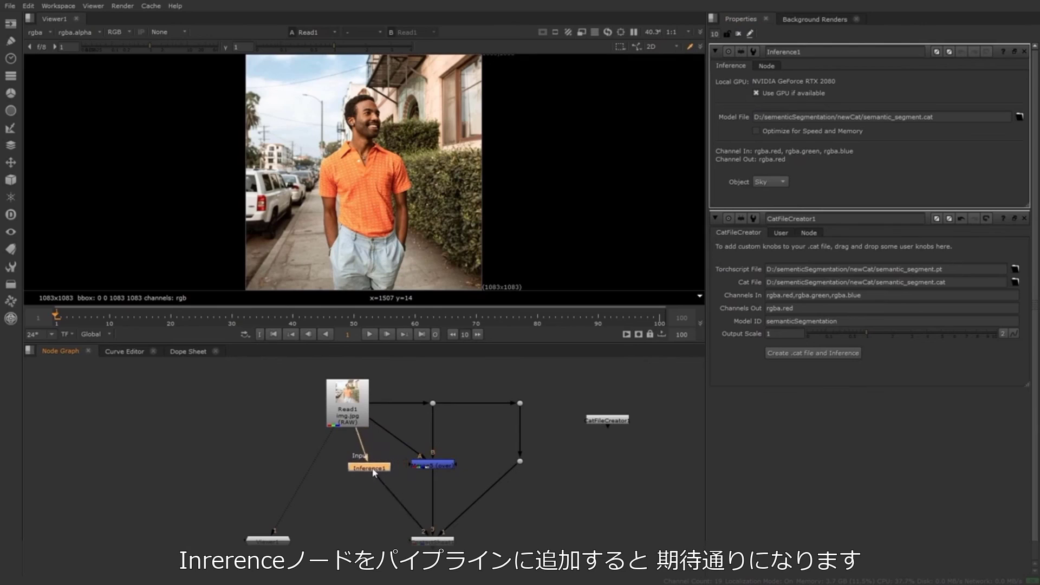
pyautogui.moveTo(417, 458); pyautogui.dragTo(361, 468)
pyautogui.moveTo(360, 469); pyautogui.dragTo(360, 467)
pyautogui.click(379, 445)
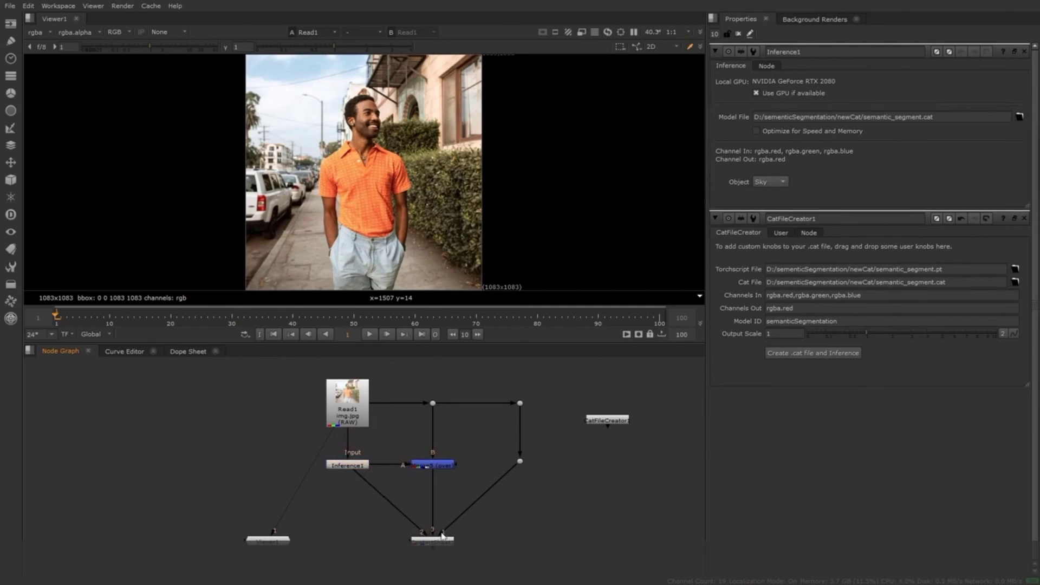
# Show the contact sheet node's output in the viewer and fit it to the view
pyautogui.click(442, 542)
pyautogui.press('1')
pyautogui.click(412, 260)
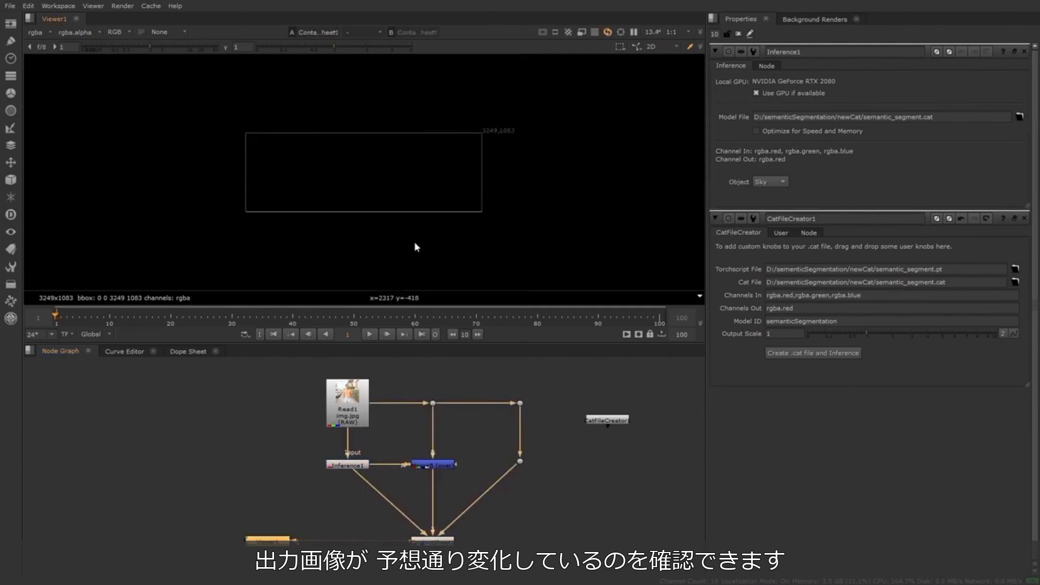
pyautogui.press('f')
# Test the Inference node's Object choice with Person, Car, Road and Wall, and finish with it set to Person
pyautogui.click(361, 466)
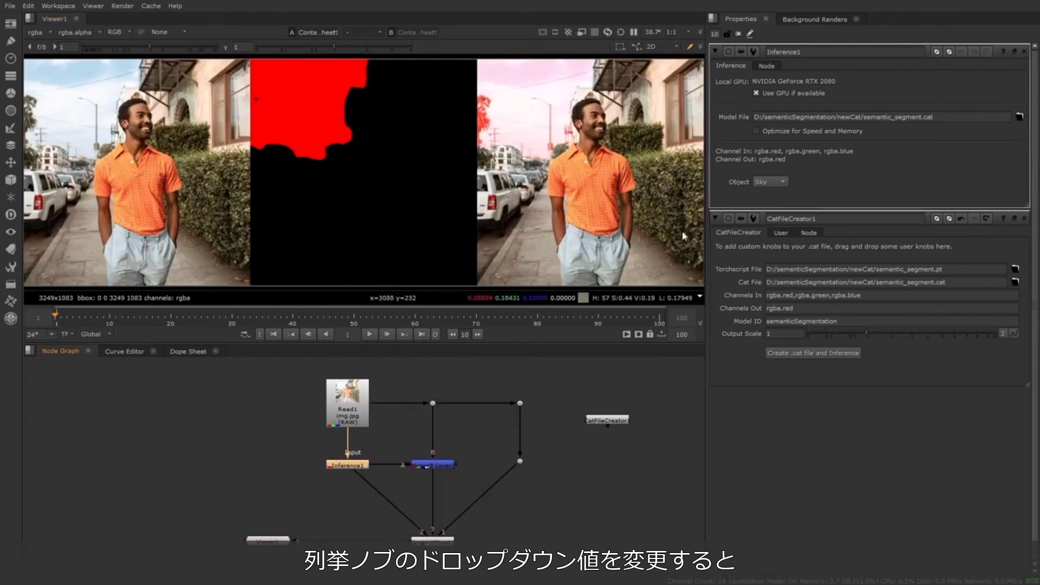
pyautogui.click(769, 185)
pyautogui.click(781, 250)
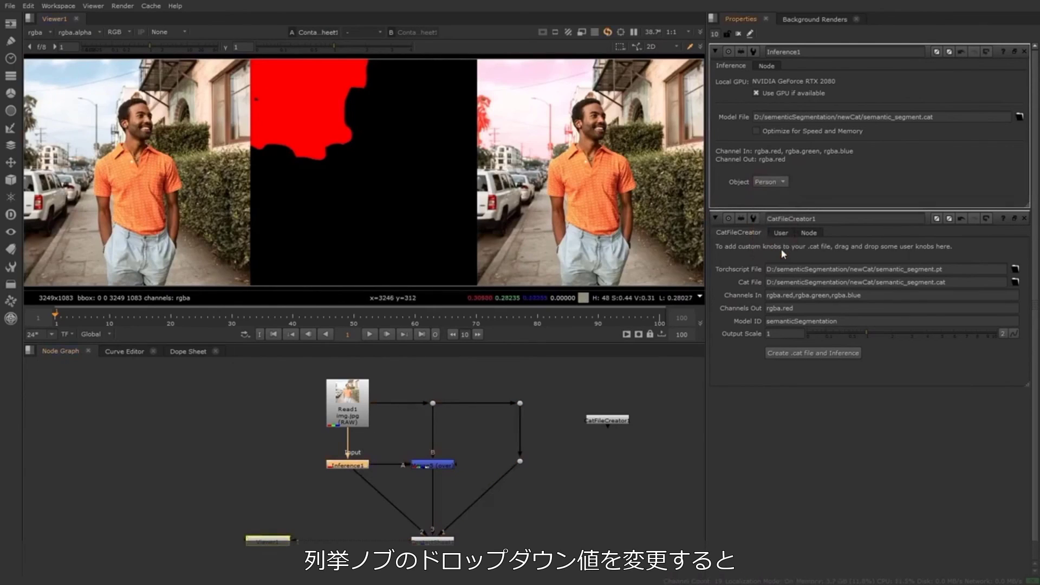
pyautogui.click(774, 182)
pyautogui.click(780, 127)
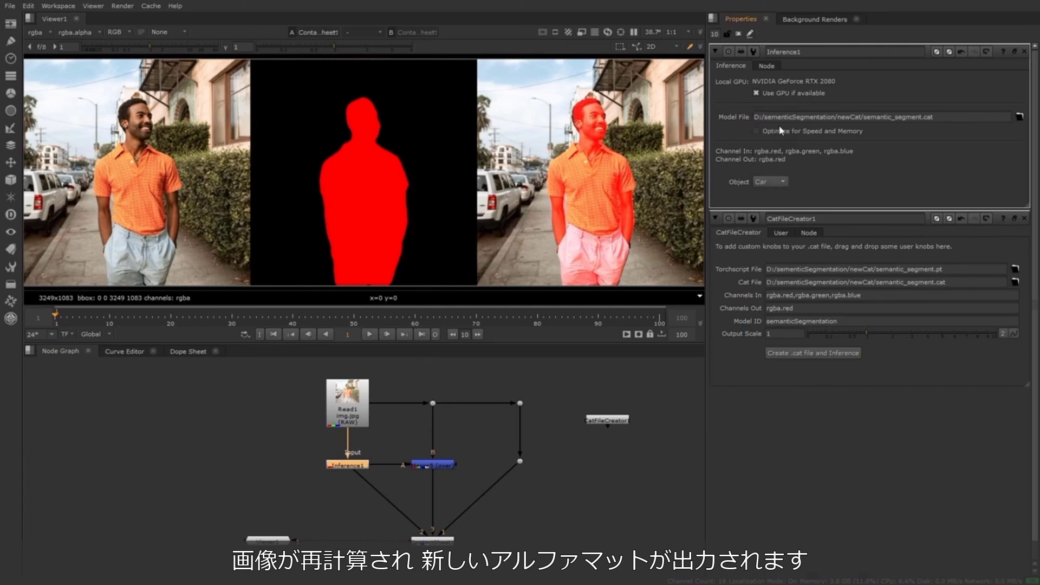
pyautogui.click(775, 182)
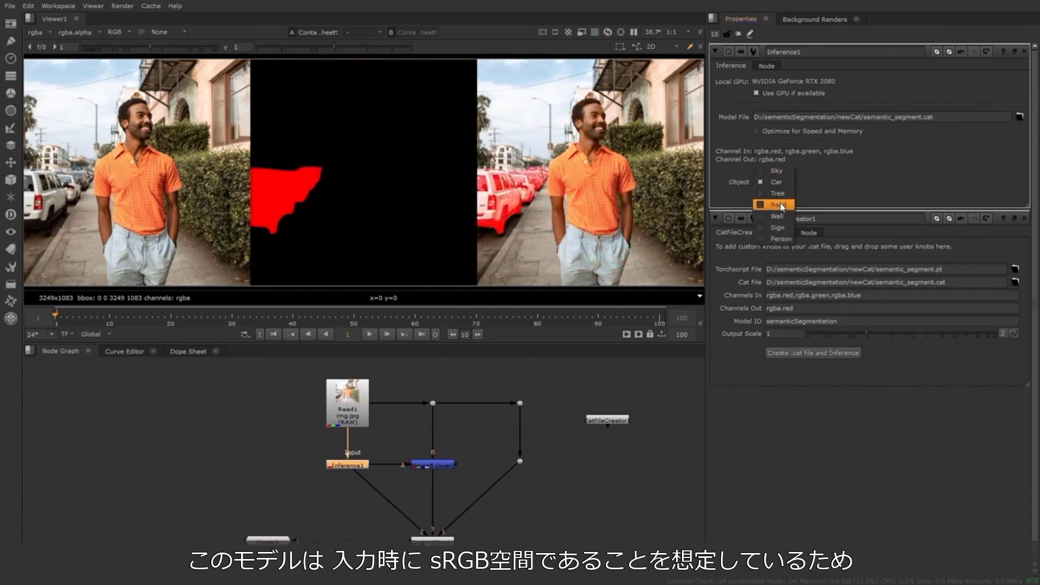
pyautogui.click(778, 201)
pyautogui.click(770, 182)
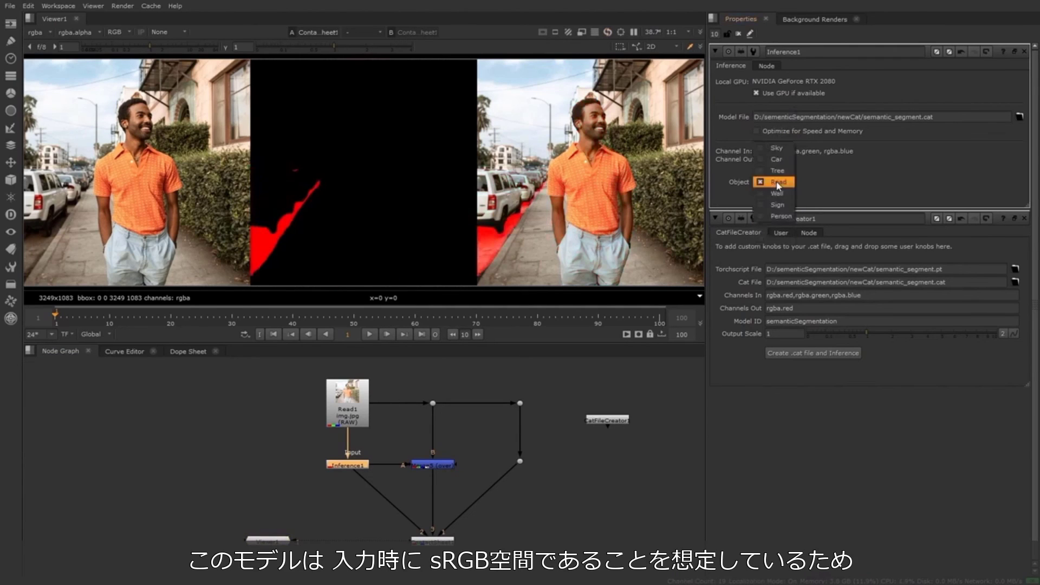
pyautogui.click(780, 193)
pyautogui.click(783, 183)
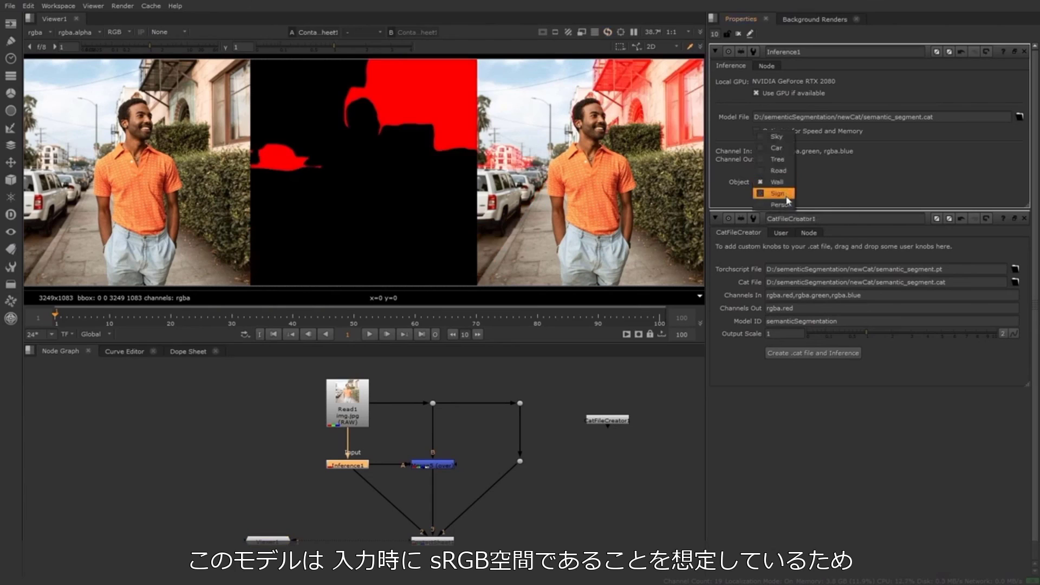
pyautogui.click(775, 162)
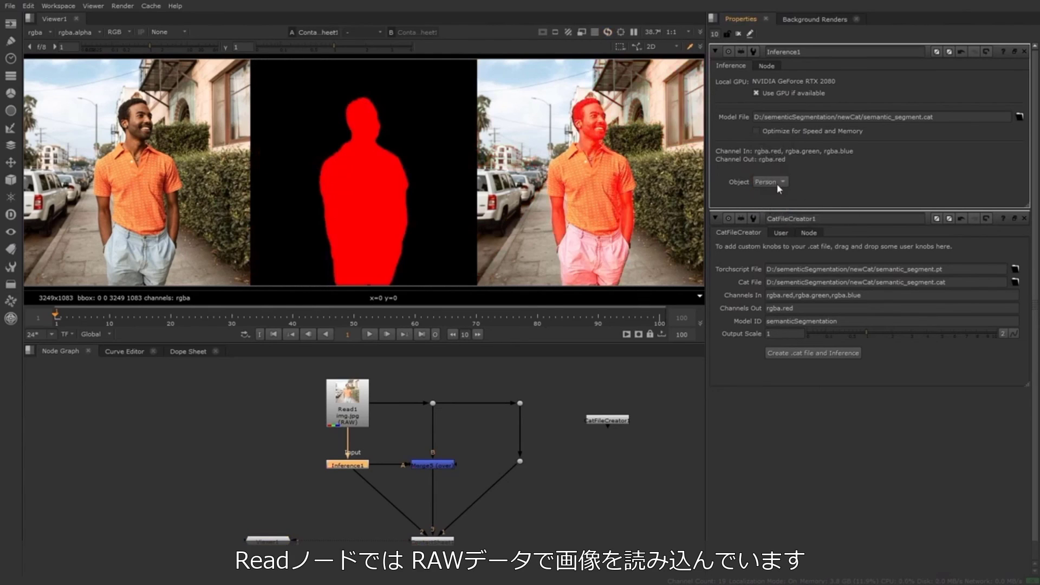
# Open the Read1 node's properties to examine its Raw Data setting
pyautogui.doubleClick(347, 410)
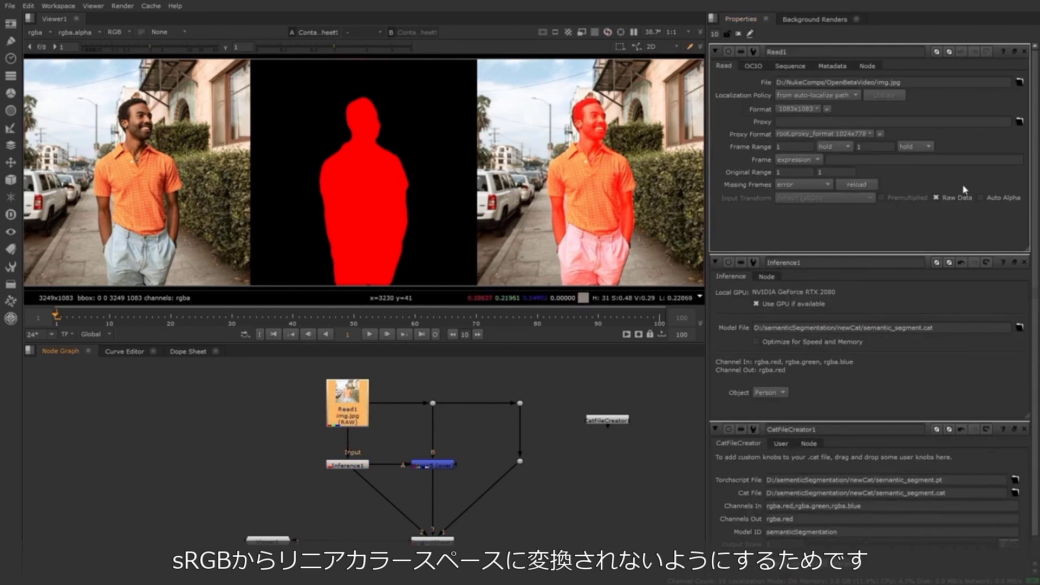